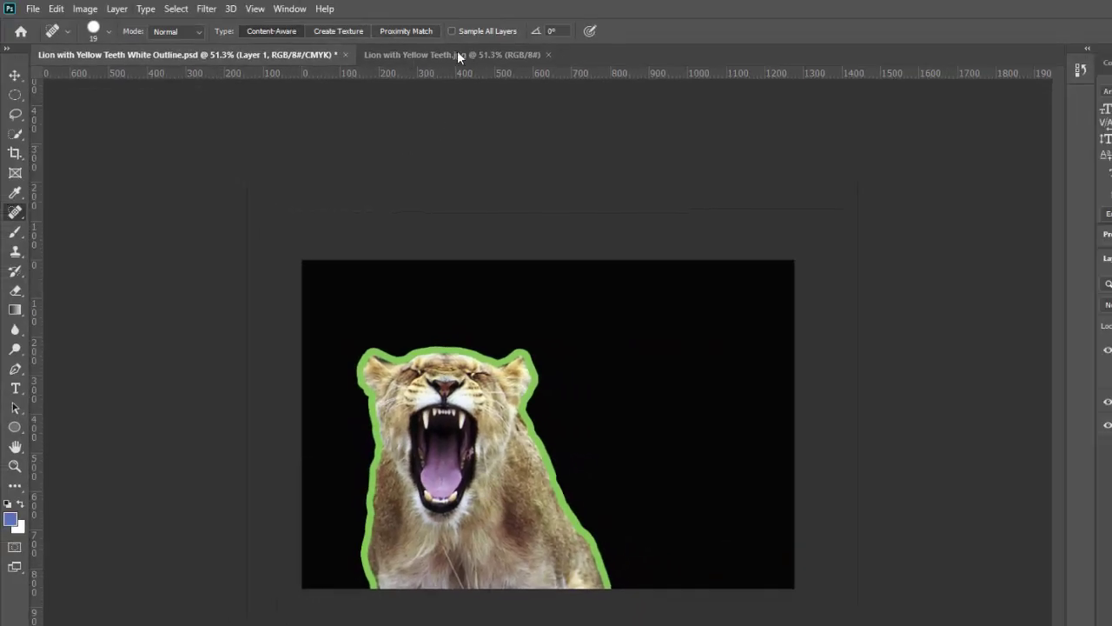
# In Lion with Yellow Teeth.jpg, zoom in and Quick-Select the lioness's cheek, neck and chest.
pyautogui.click(450, 55)
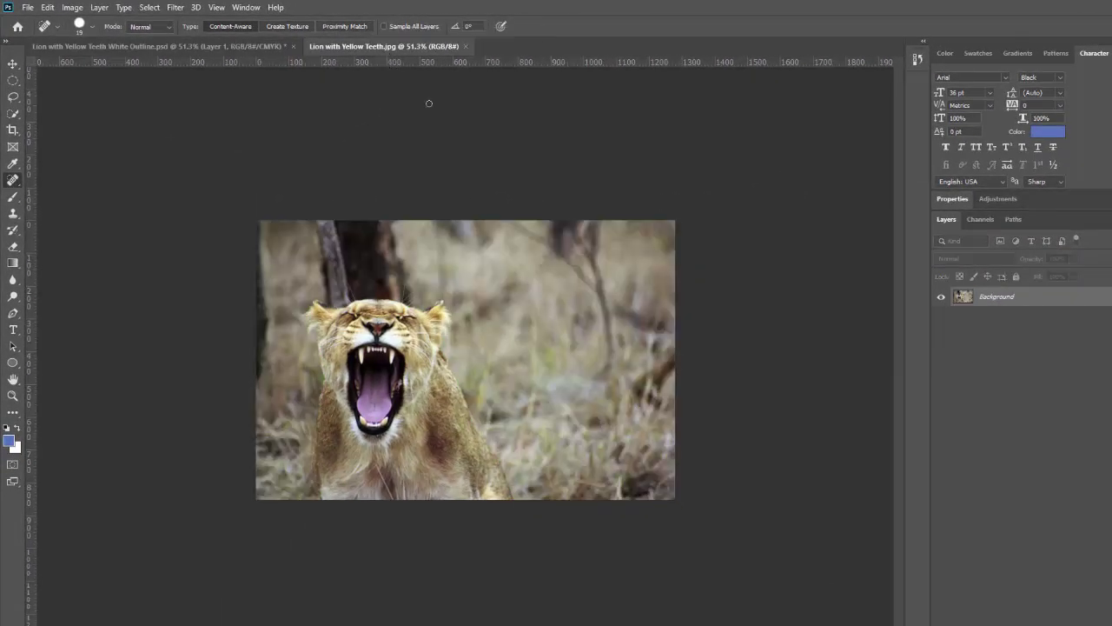
pyautogui.scroll(5, 448, 447)
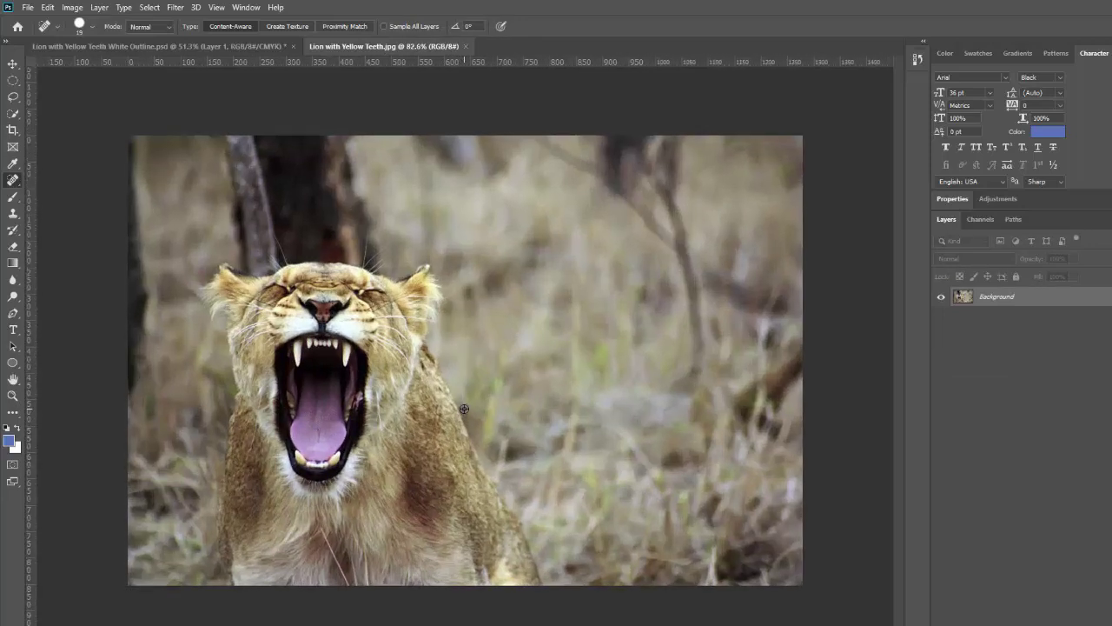
pyautogui.scroll(1, 464, 408)
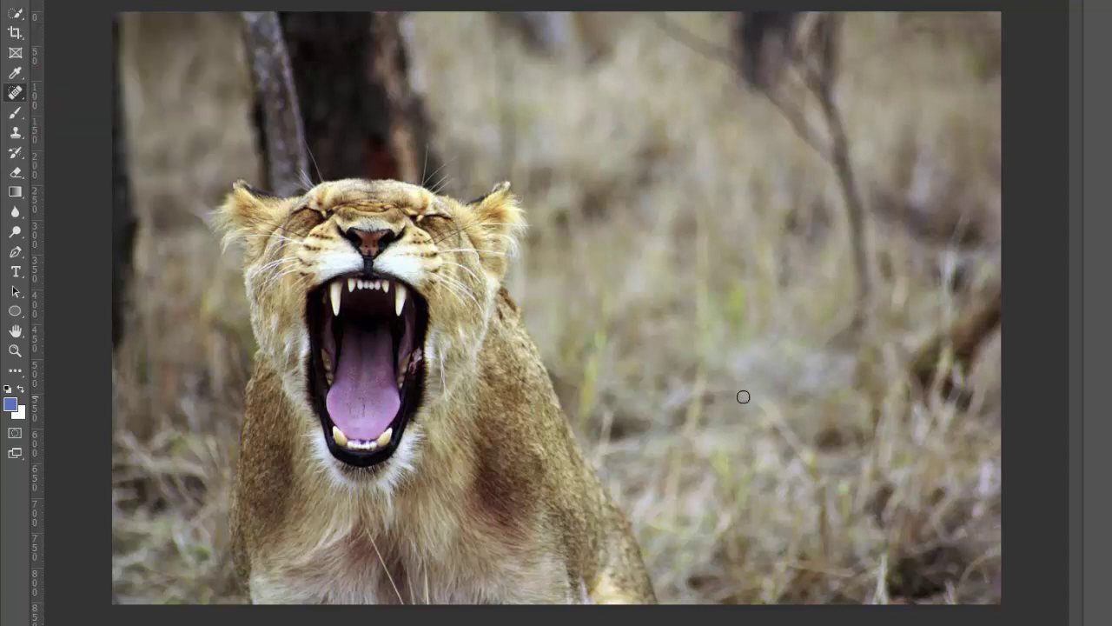
pyautogui.press('w')
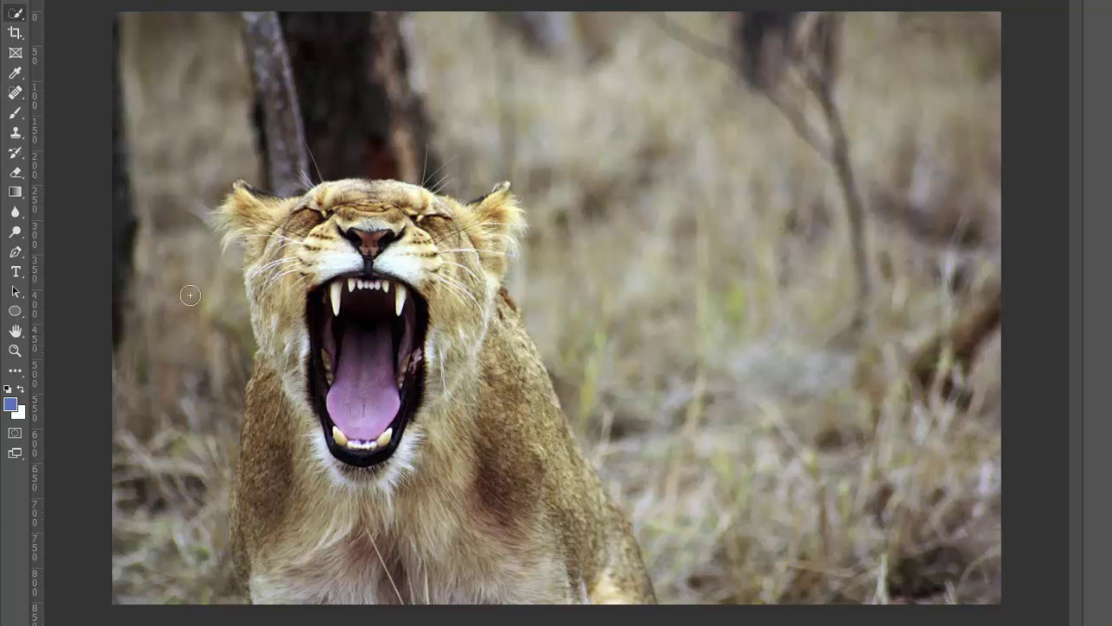
pyautogui.moveTo(317, 425)
pyautogui.mouseDown()
pyautogui.moveTo(289, 437)
pyautogui.moveTo(291, 309)
pyautogui.moveTo(267, 237)
pyautogui.moveTo(323, 216)
pyautogui.moveTo(435, 263)
pyautogui.moveTo(492, 397)
pyautogui.moveTo(611, 582)
pyautogui.moveTo(374, 559)
pyautogui.moveTo(290, 592)
pyautogui.moveTo(247, 555)
pyautogui.moveTo(247, 539)
pyautogui.moveTo(253, 576)
pyautogui.mouseUp()
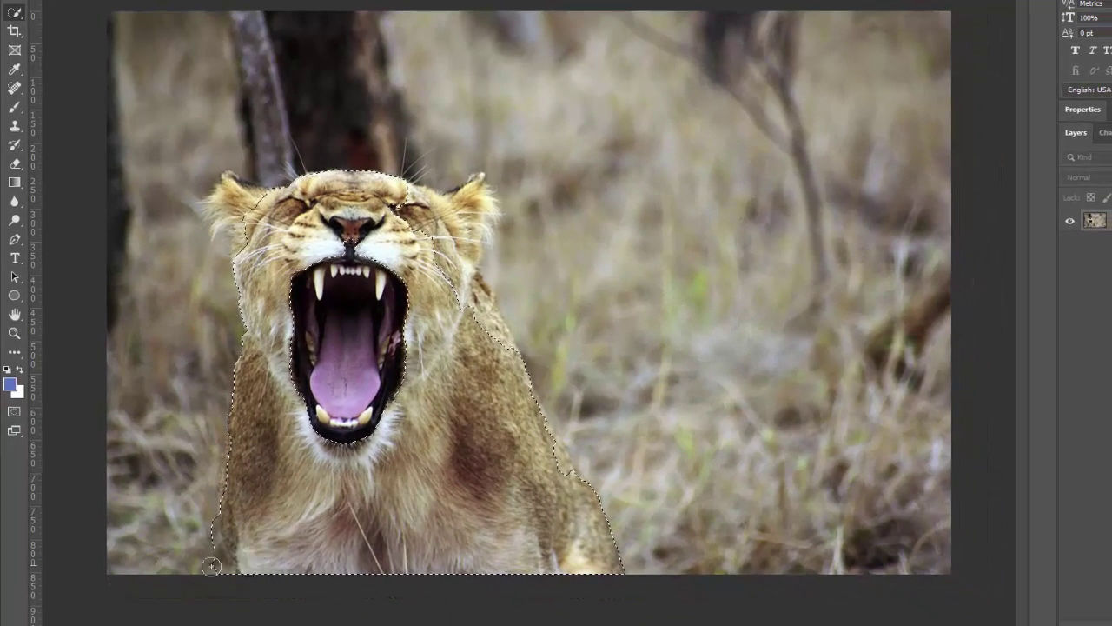
# Trim the selection's lower-left side, add the left ear, and adjust the edge beside the tongue.
pyautogui.scroll(2, 208, 556)
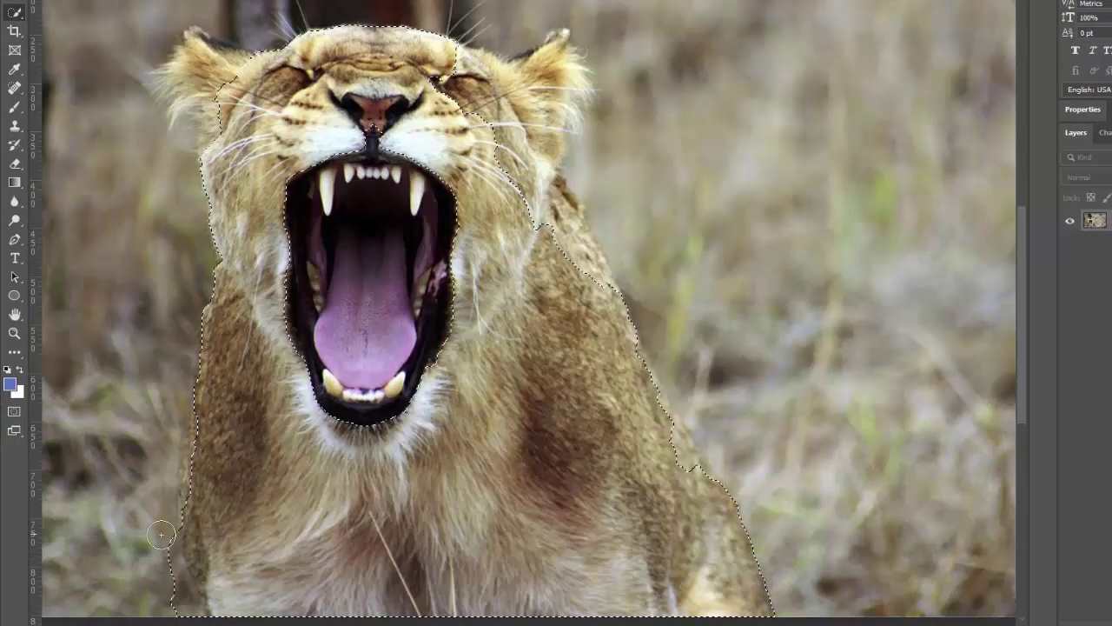
pyautogui.moveTo(159, 543); pyautogui.dragTo(171, 589)
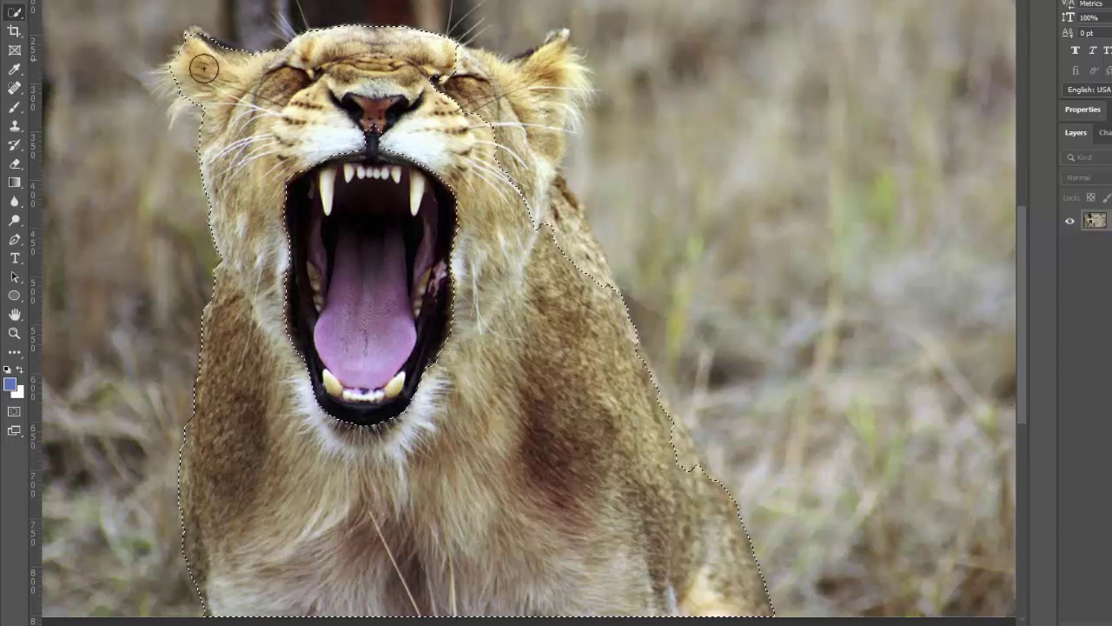
pyautogui.moveTo(208, 75)
pyautogui.mouseDown()
pyautogui.moveTo(209, 115)
pyautogui.moveTo(192, 98)
pyautogui.moveTo(197, 38)
pyautogui.moveTo(259, 66)
pyautogui.mouseUp()
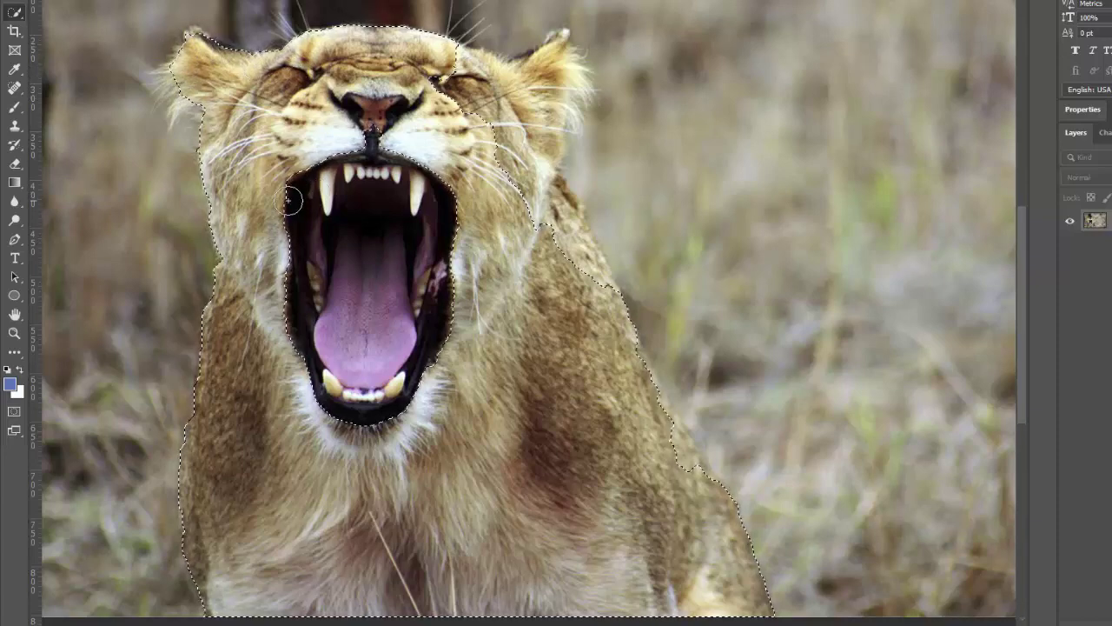
pyautogui.moveTo(293, 194); pyautogui.dragTo(395, 139)
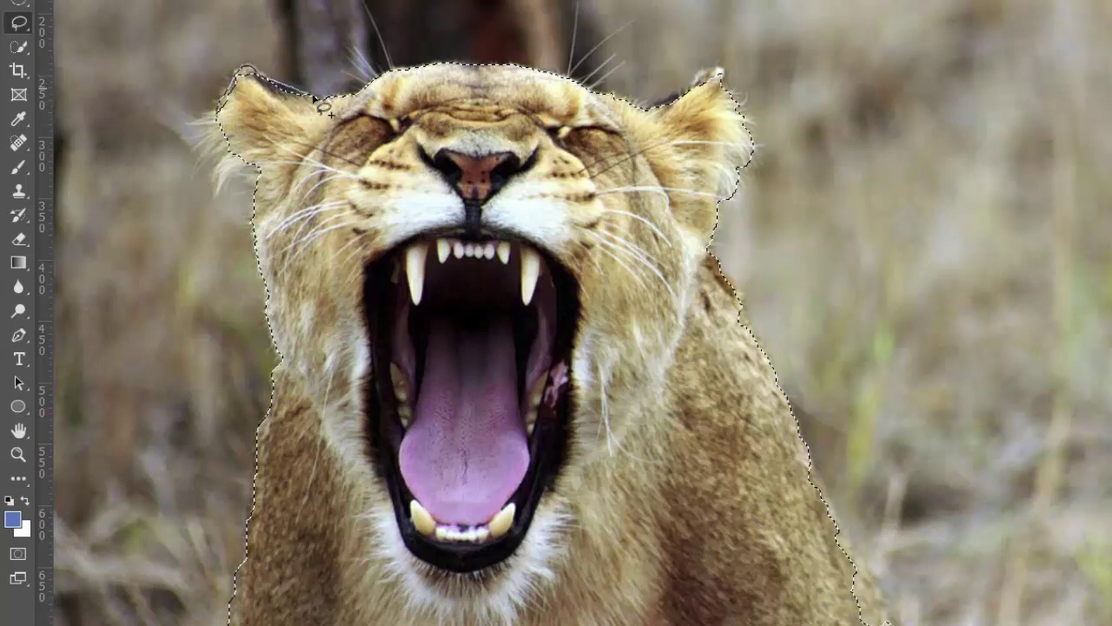
# Lasso both ear edges into the selection, then Quick-Select along the right shoulder.
pyautogui.moveTo(335, 105); pyautogui.dragTo(334, 106)
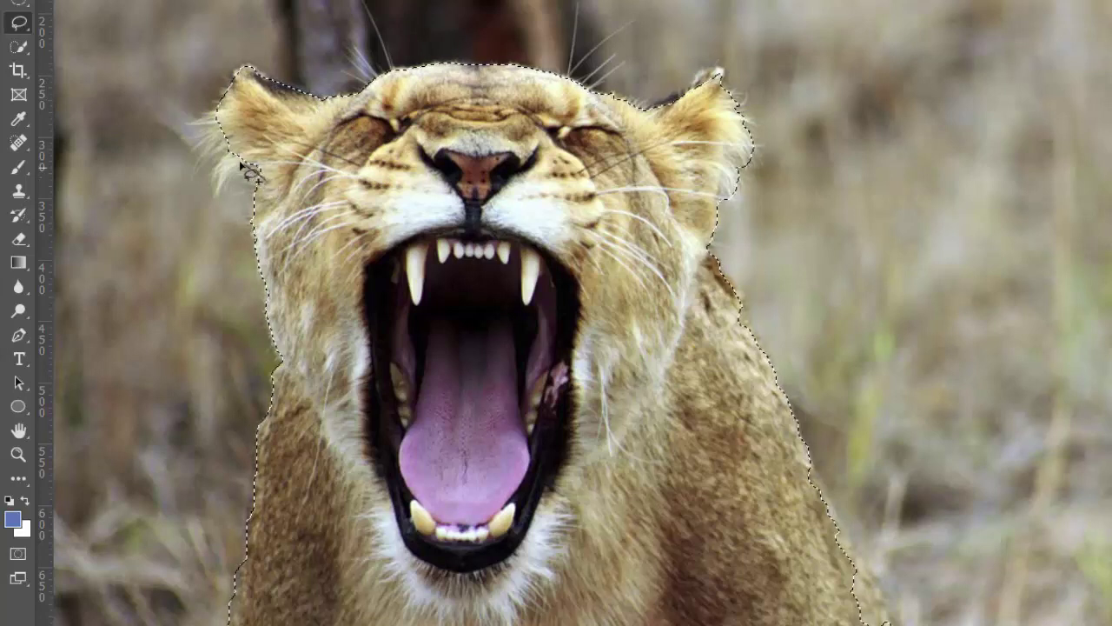
pyautogui.moveTo(221, 122); pyautogui.dragTo(220, 123)
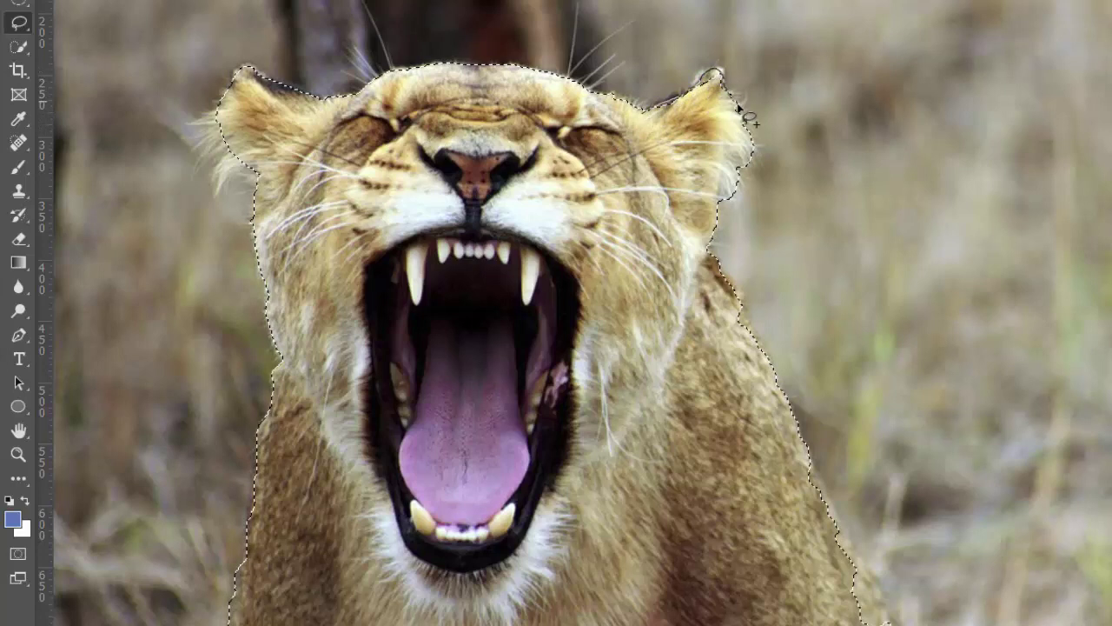
pyautogui.moveTo(739, 109)
pyautogui.mouseDown()
pyautogui.moveTo(747, 168)
pyautogui.moveTo(725, 224)
pyautogui.moveTo(709, 233)
pyautogui.mouseUp()
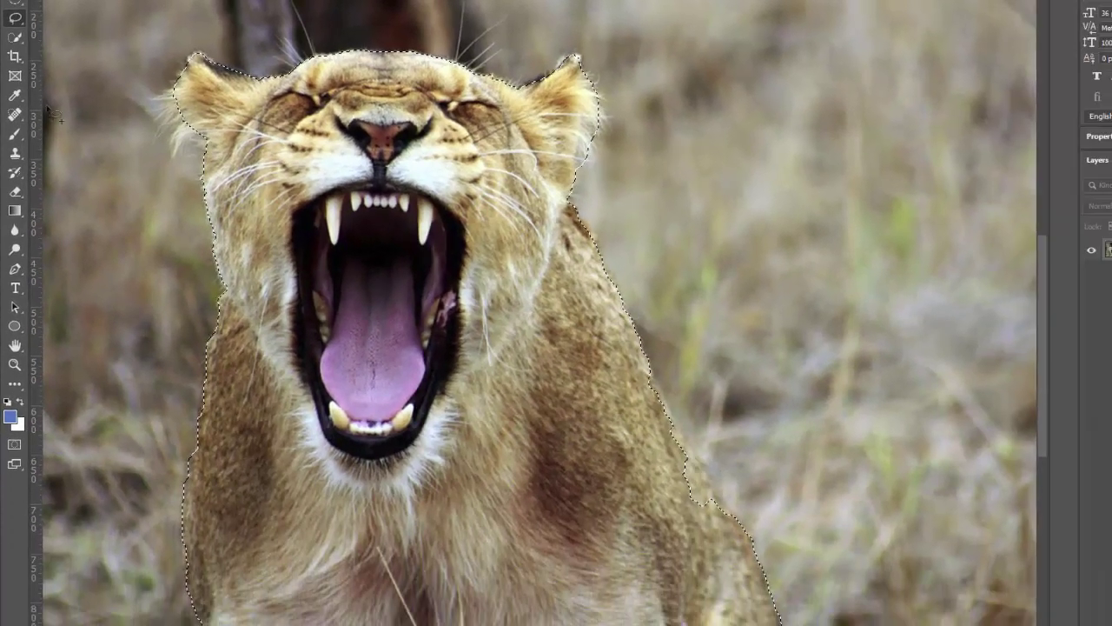
pyautogui.press('w')
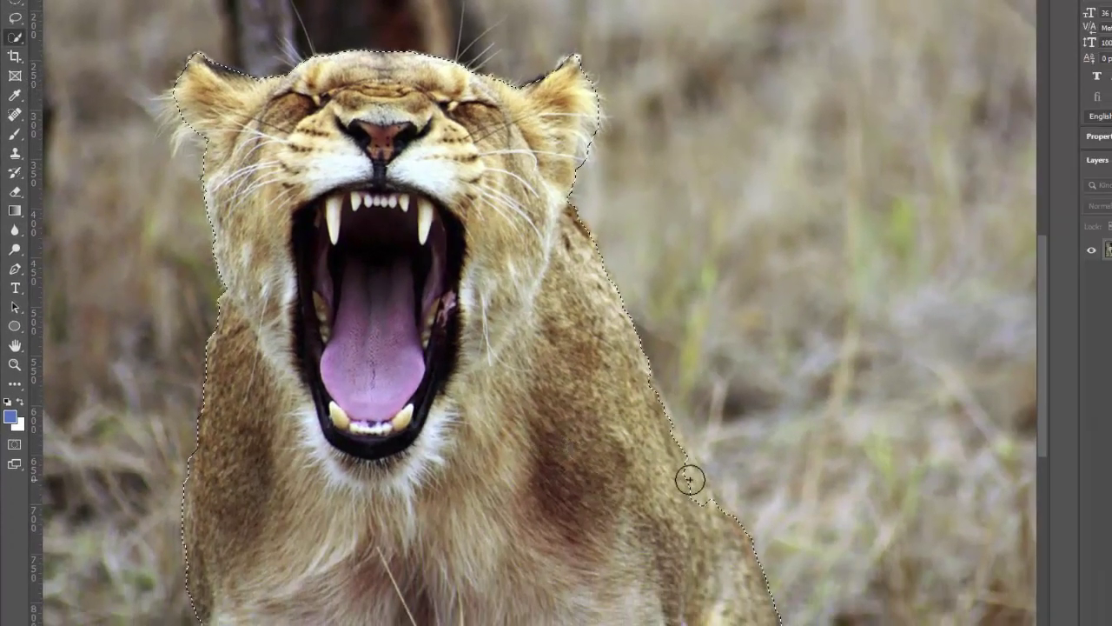
pyautogui.moveTo(685, 471)
pyautogui.mouseDown()
pyautogui.moveTo(661, 434)
pyautogui.moveTo(700, 504)
pyautogui.mouseUp()
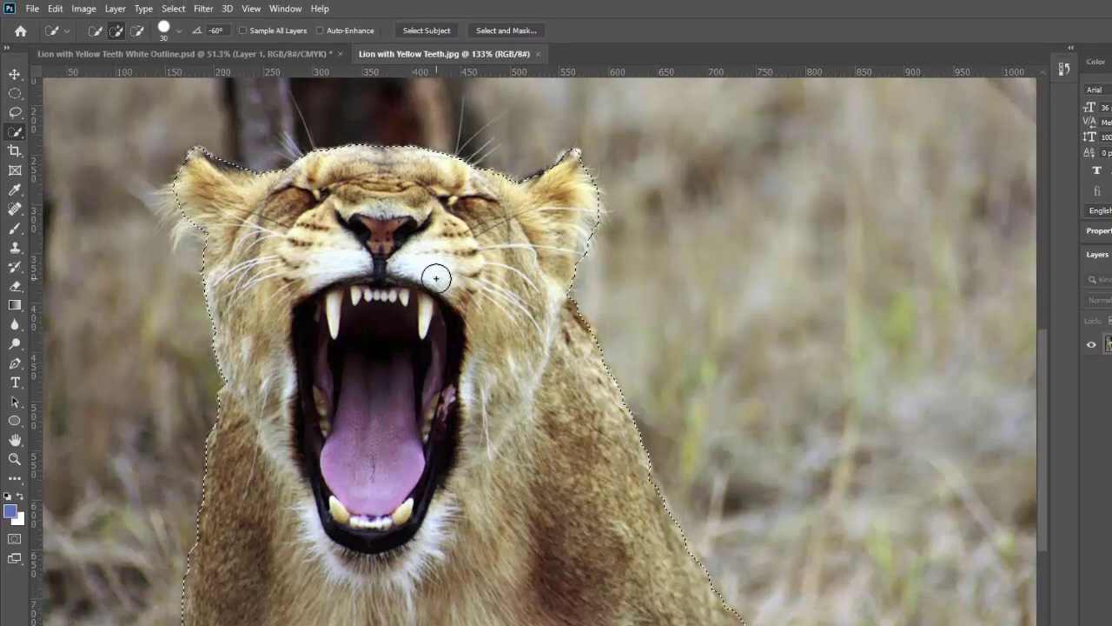
# Apply Select > Modify > Smooth with a 20-pixel sample radius.
pyautogui.click(172, 9)
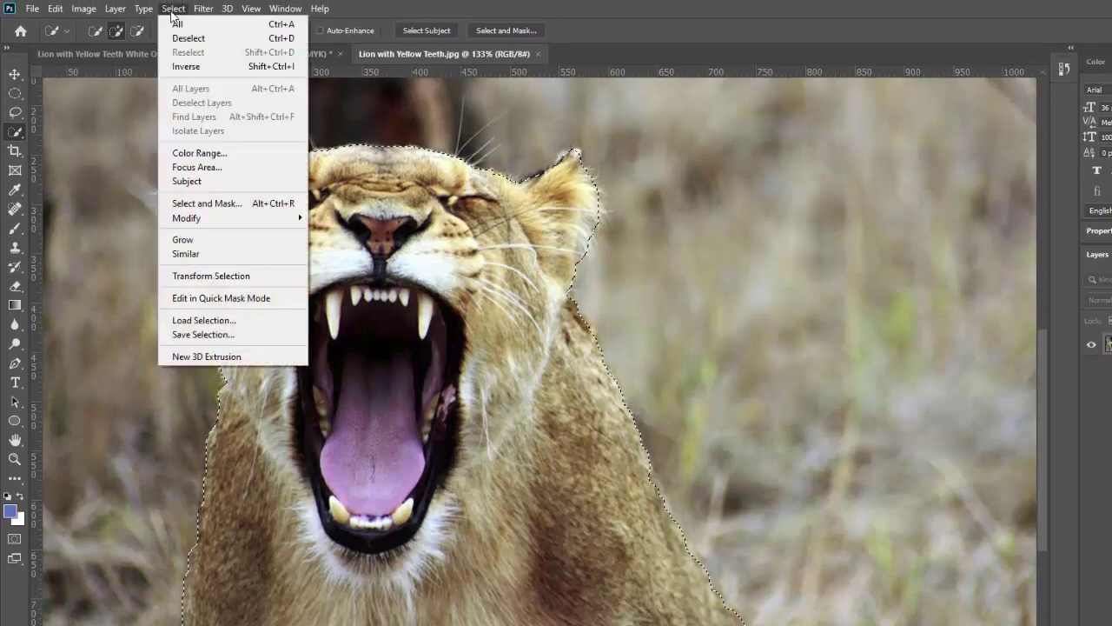
pyautogui.moveTo(208, 226)
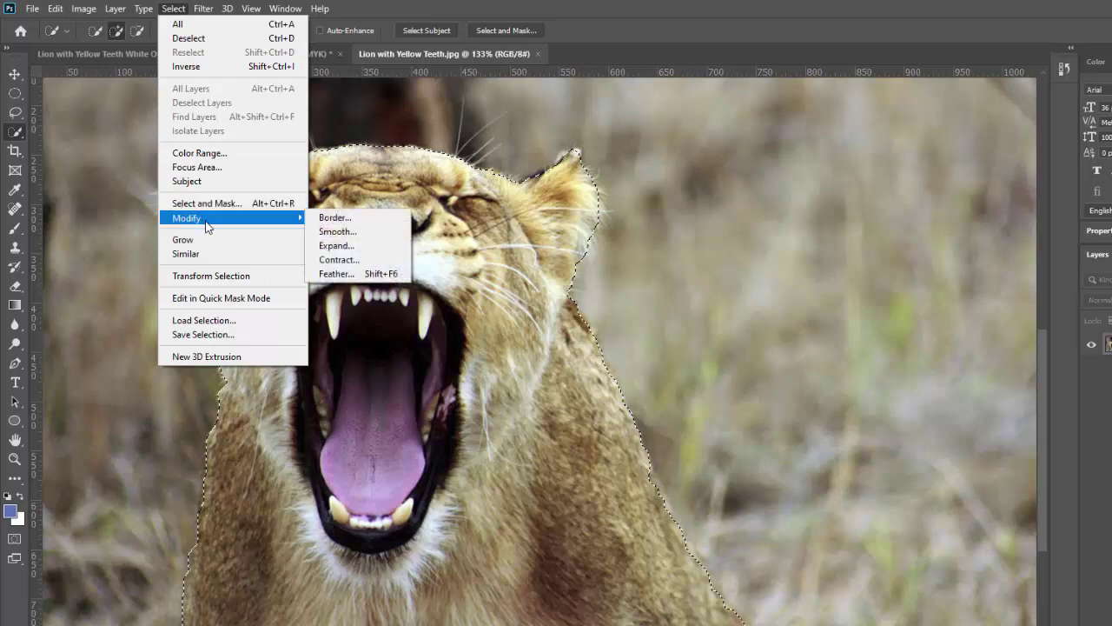
pyautogui.click(335, 231)
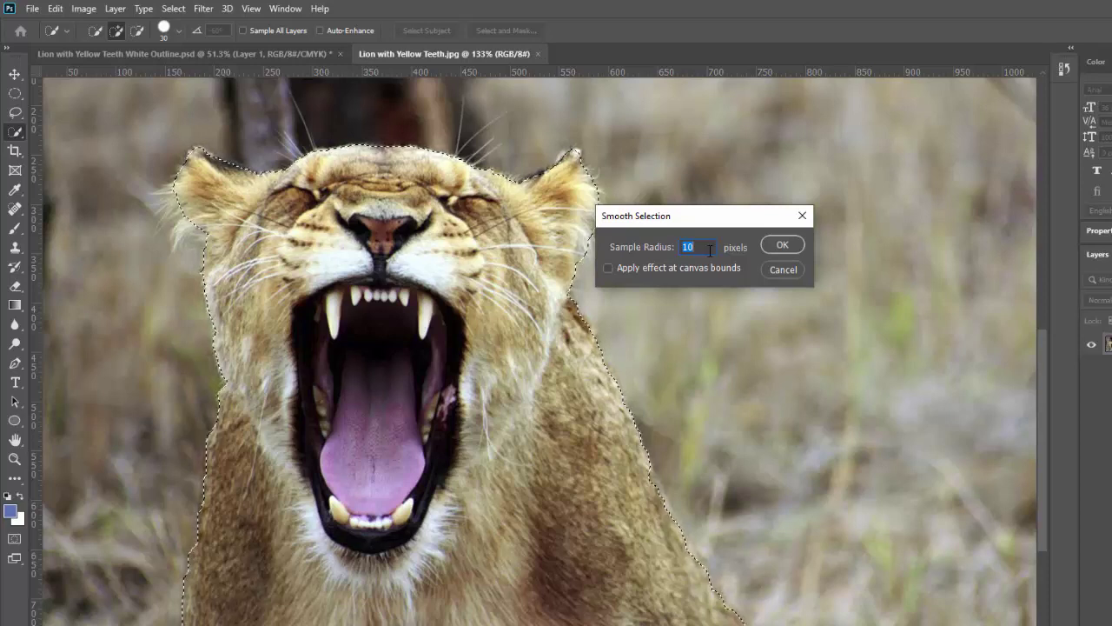
pyautogui.write('20')
pyautogui.click(782, 245)
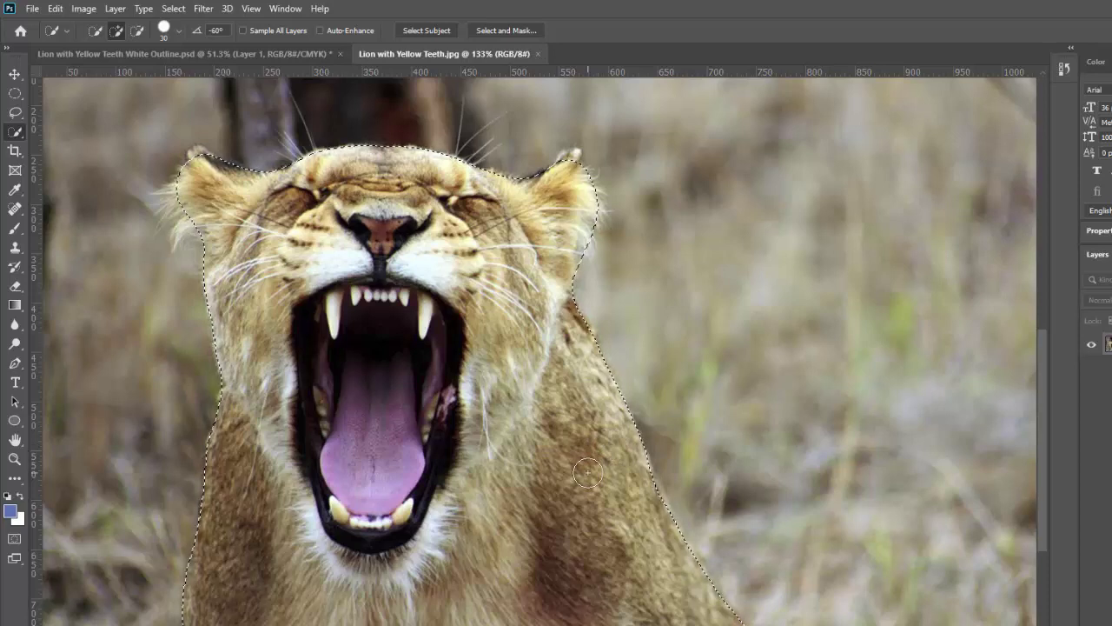
# Copy the lioness to Layer 1 via Layer Via Copy, toggling the Background's visibility to check.
pyautogui.rightClick(404, 363)
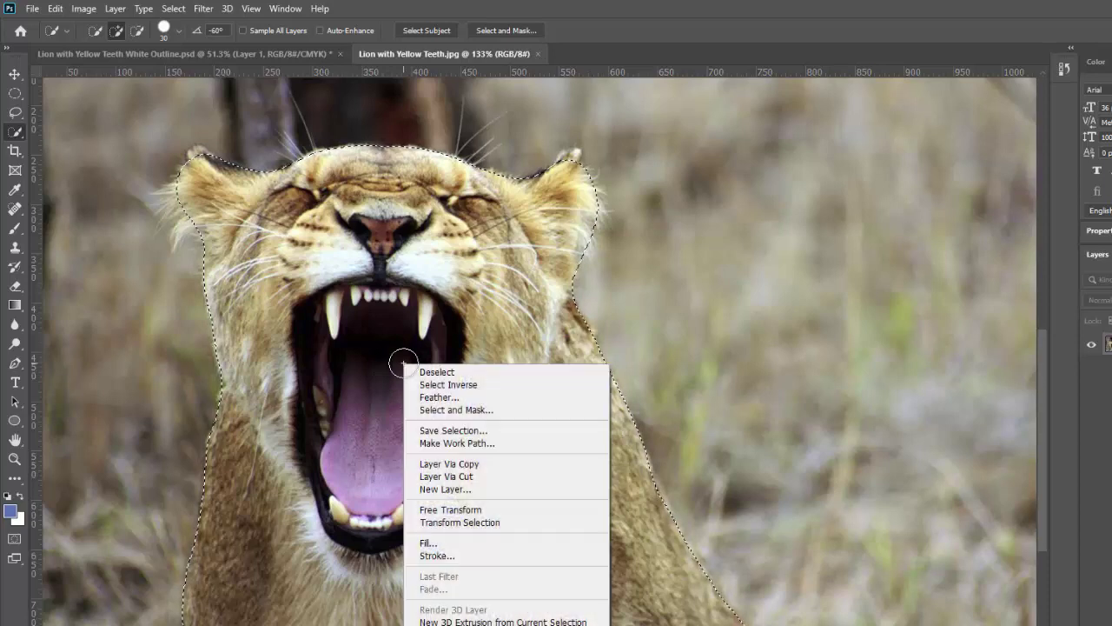
pyautogui.click(469, 464)
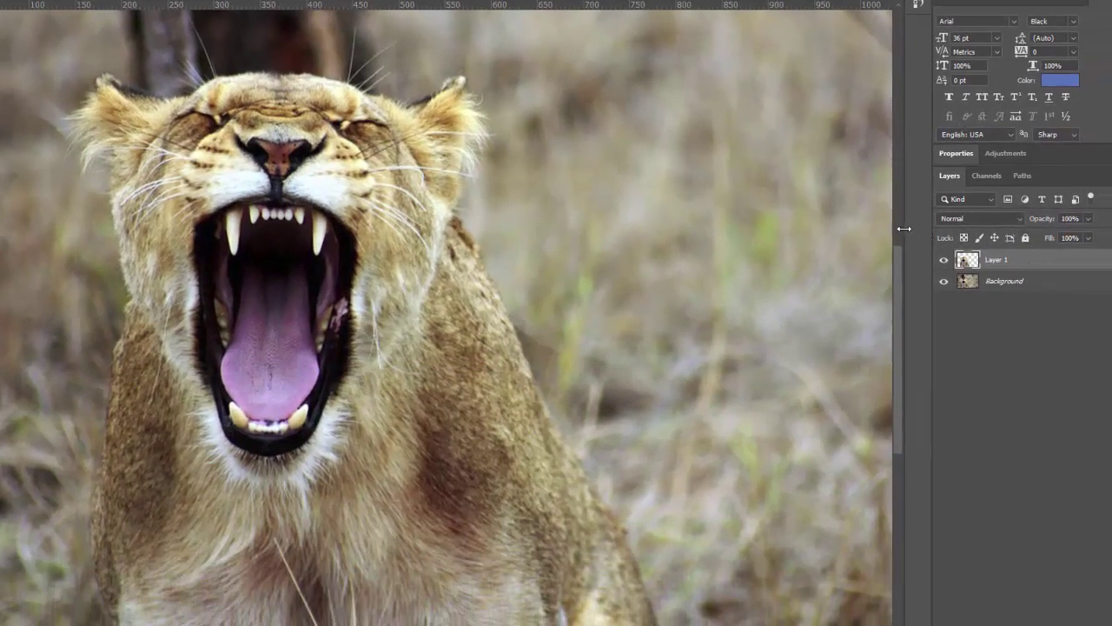
pyautogui.moveTo(904, 227); pyautogui.dragTo(724, 253)
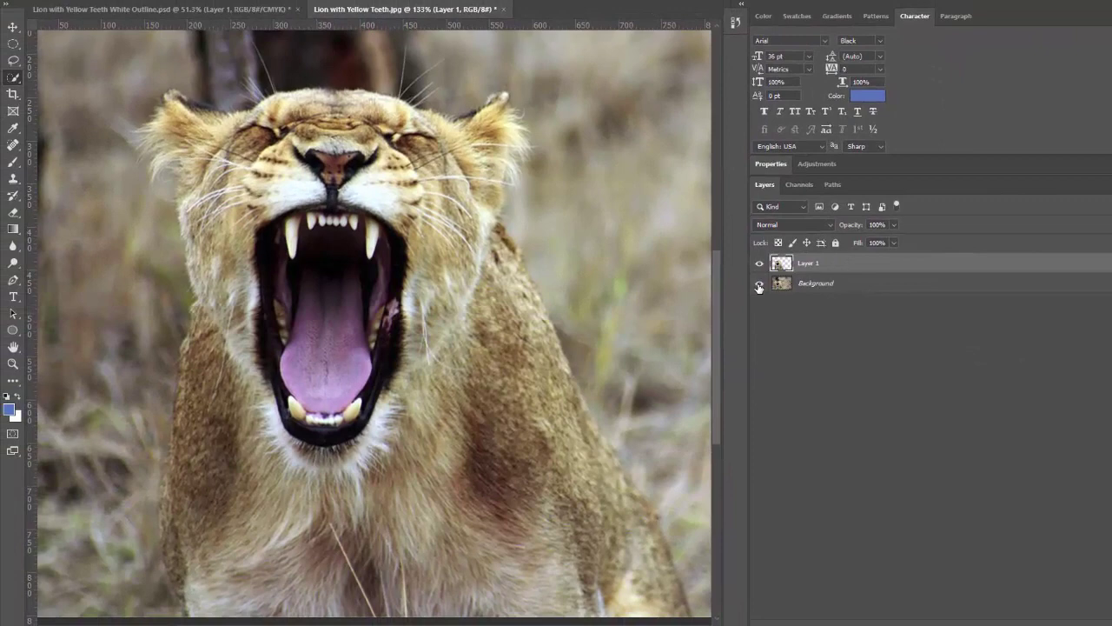
pyautogui.click(759, 287)
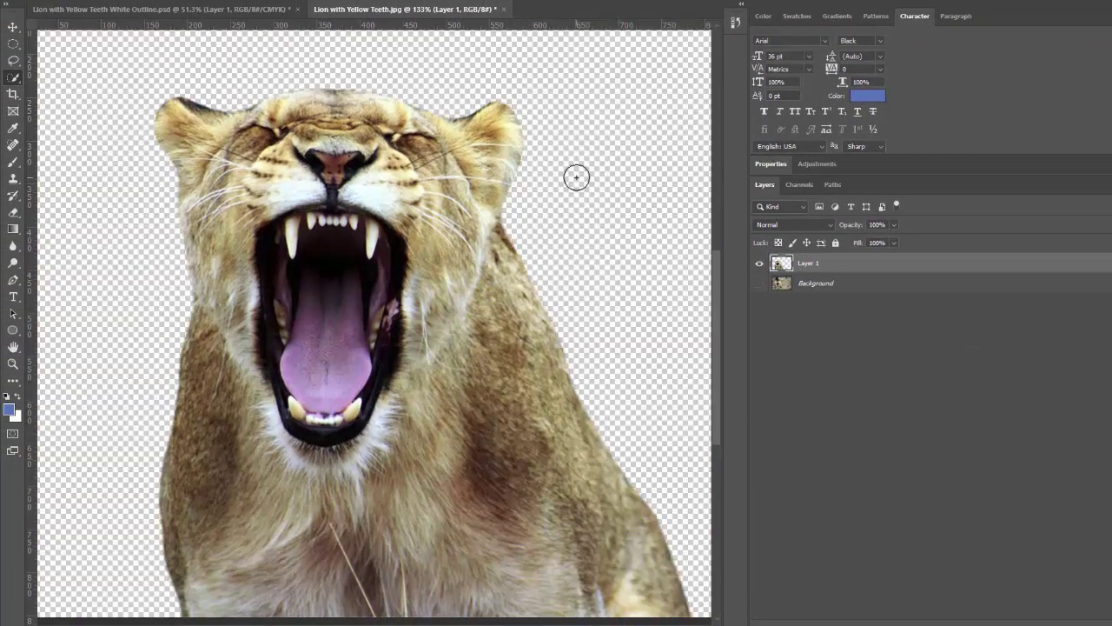
pyautogui.click(759, 287)
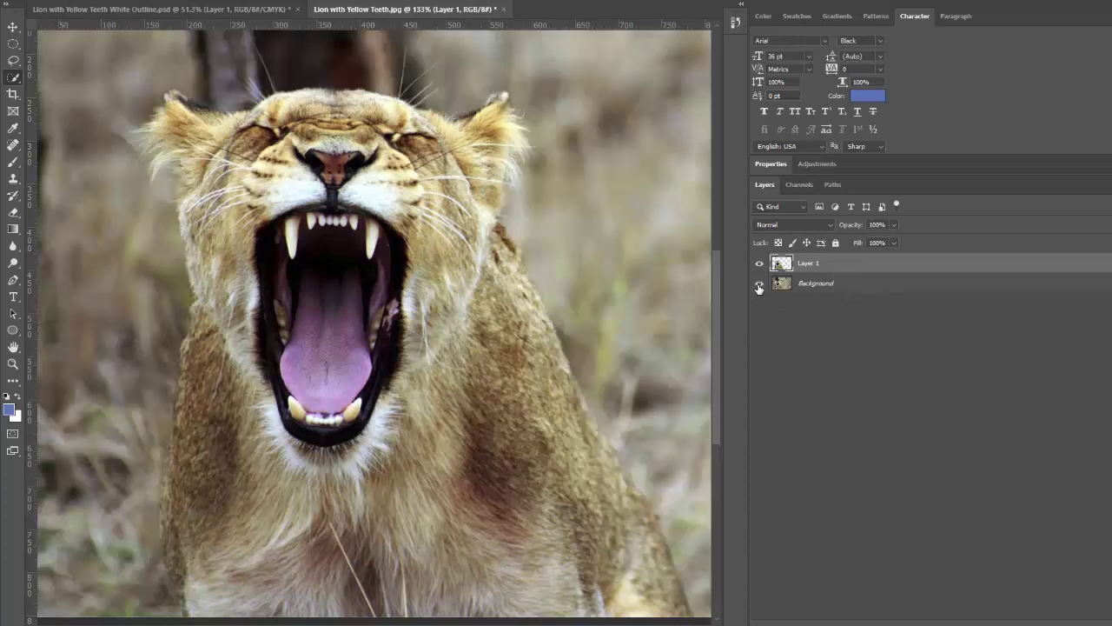
# Open Layer 1's Blending Options and move the Layer Style dialog aside.
pyautogui.rightClick(834, 267)
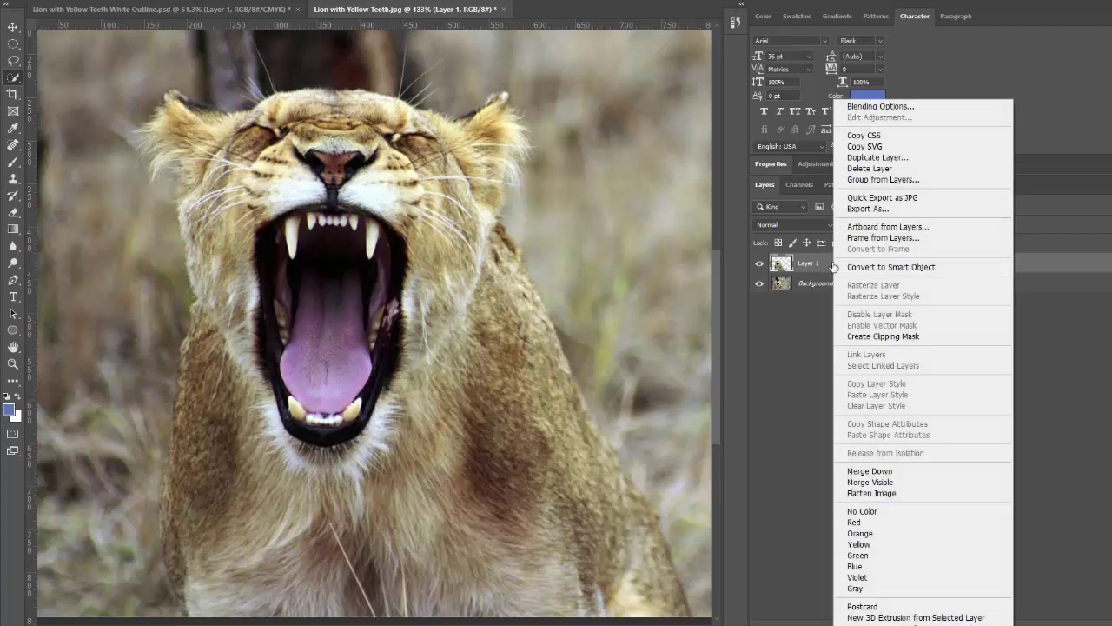
pyautogui.click(887, 107)
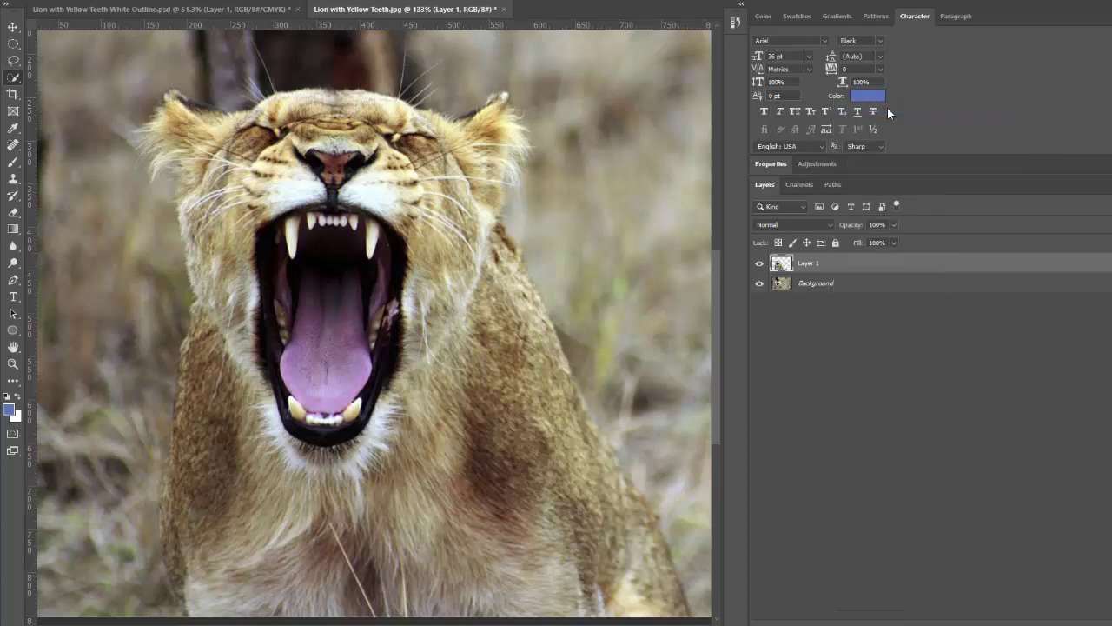
pyautogui.moveTo(817, 185); pyautogui.dragTo(458, 262)
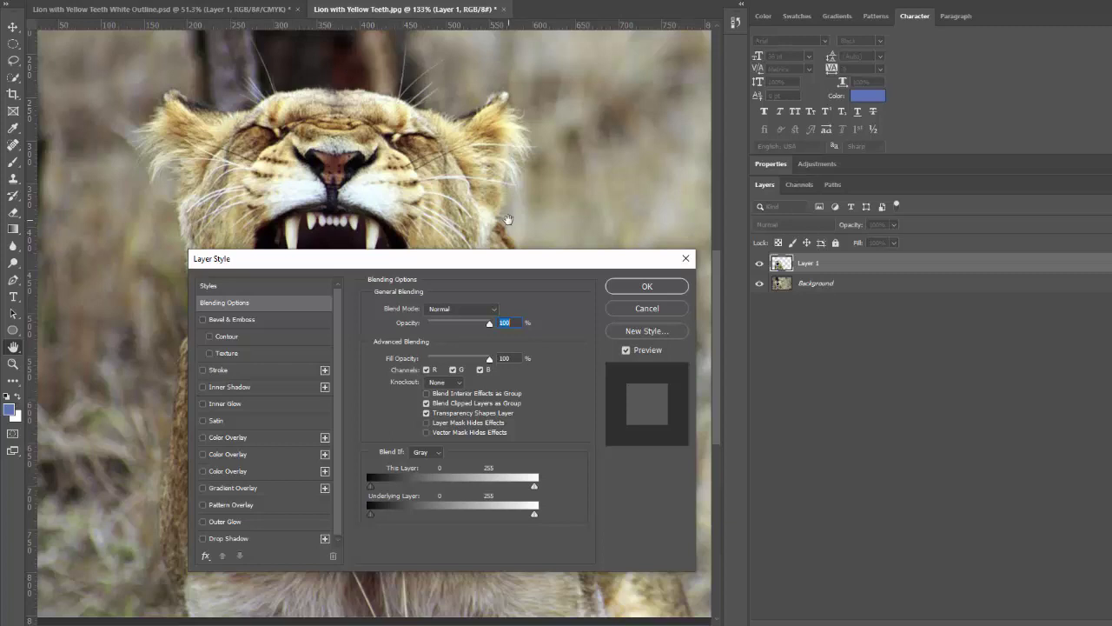
# Enable the Stroke style on Layer 1 and reduce its size to about 1 px.
pyautogui.click(213, 372)
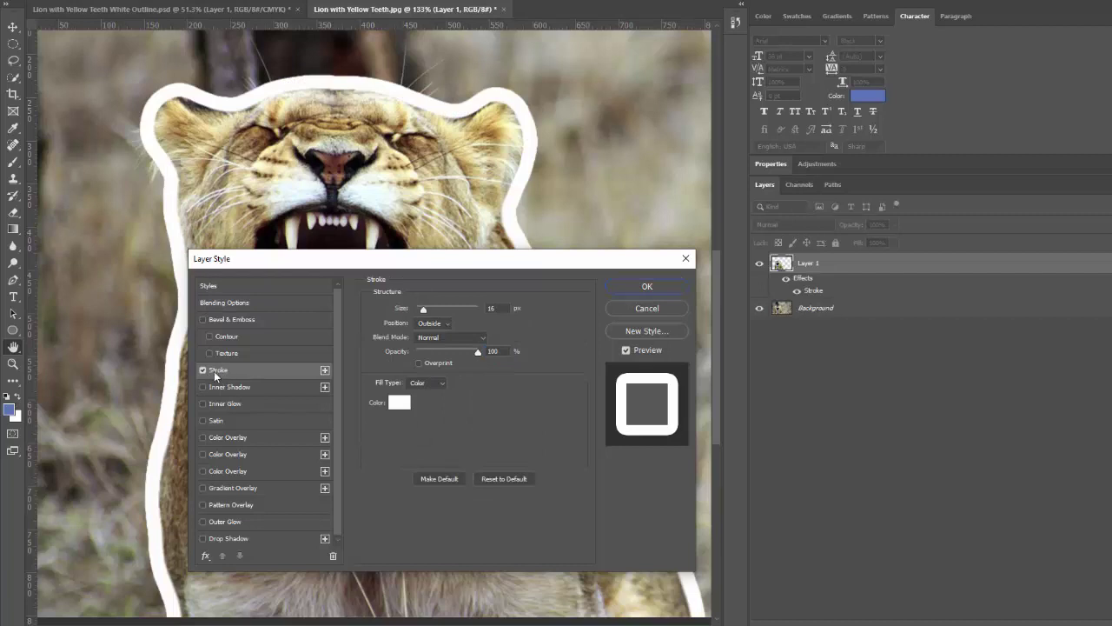
pyautogui.click(202, 371)
pyautogui.click(202, 371)
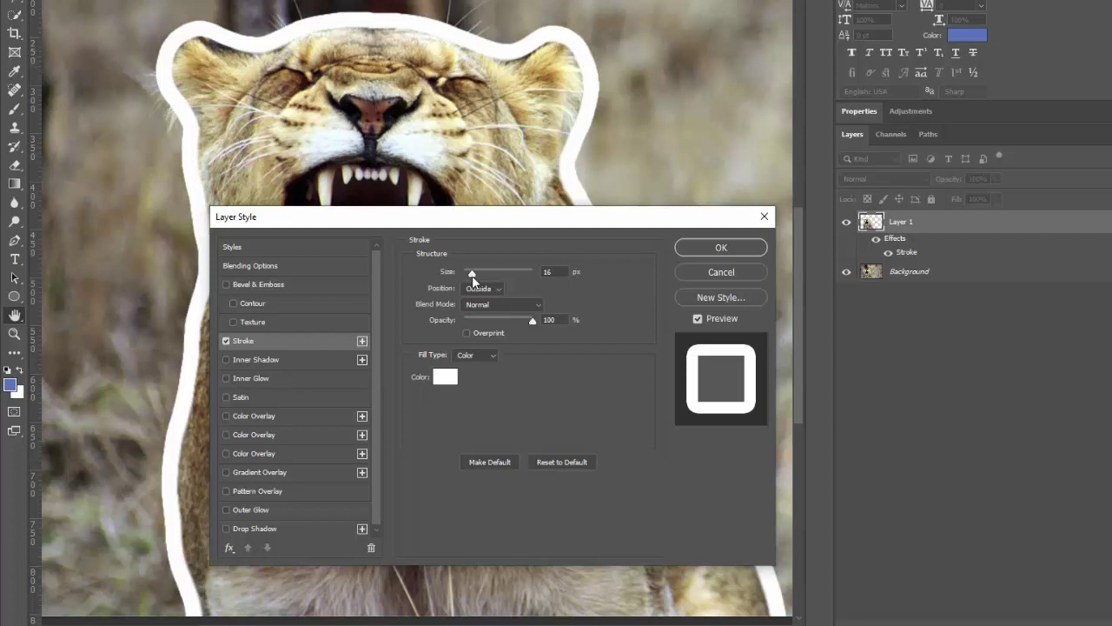
pyautogui.moveTo(471, 276); pyautogui.dragTo(463, 275)
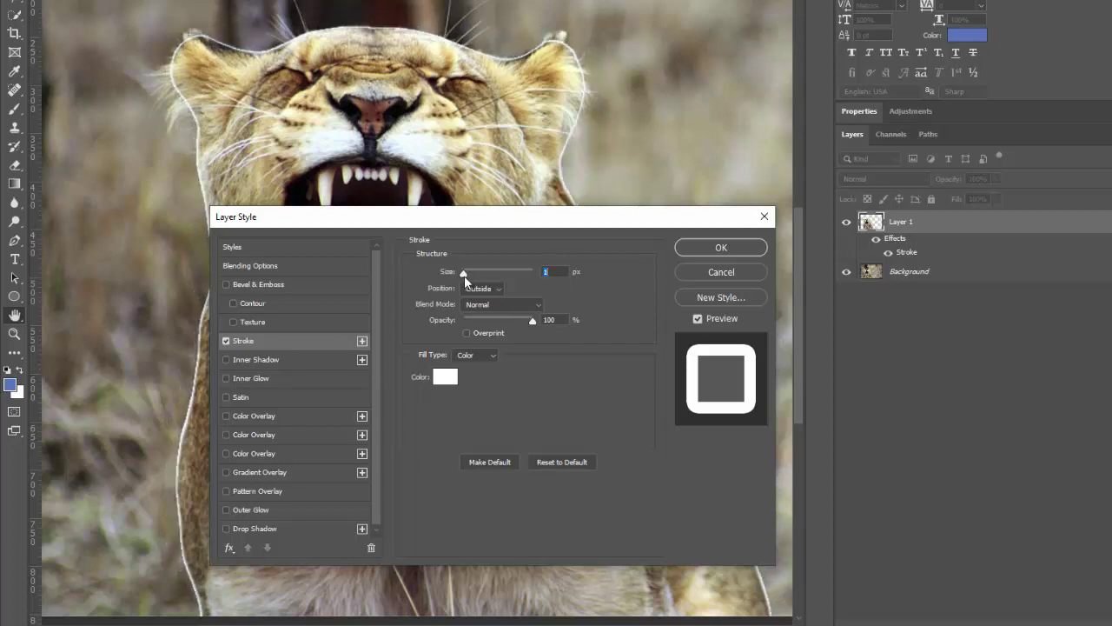
# Set the stroke colour to black.
pyautogui.click(447, 381)
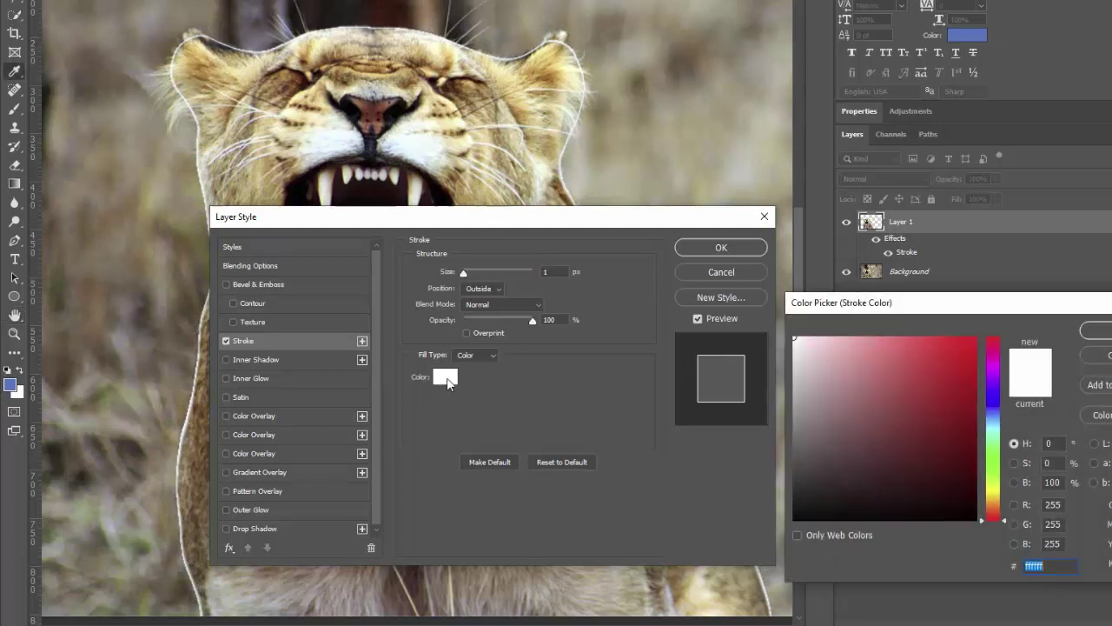
pyautogui.click(956, 518)
pyautogui.click(1096, 330)
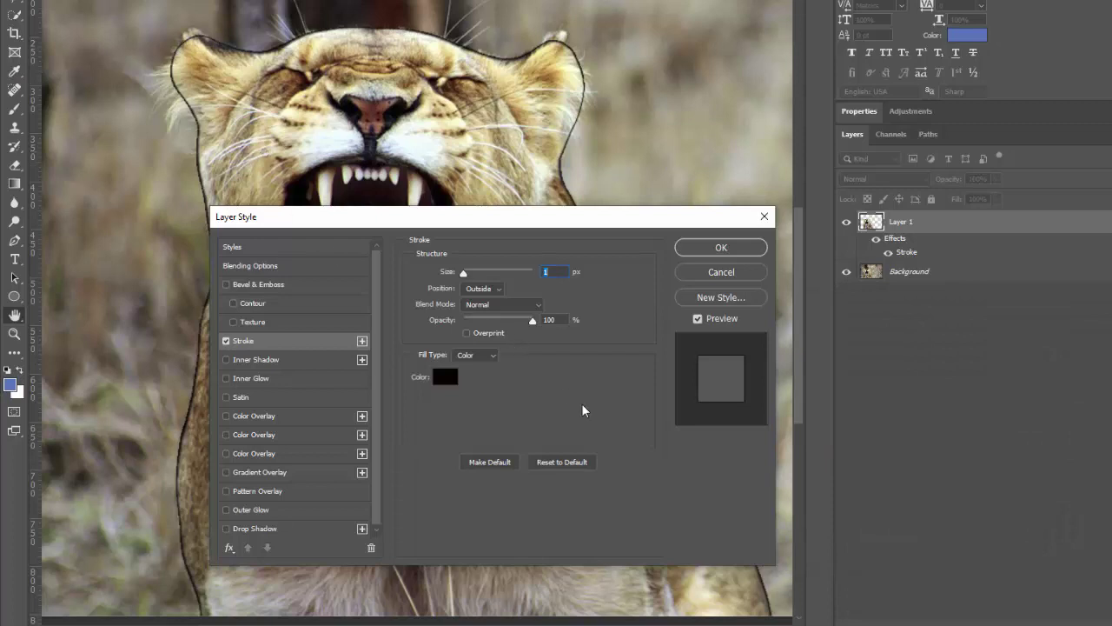
pyautogui.moveTo(504, 218); pyautogui.dragTo(535, 263)
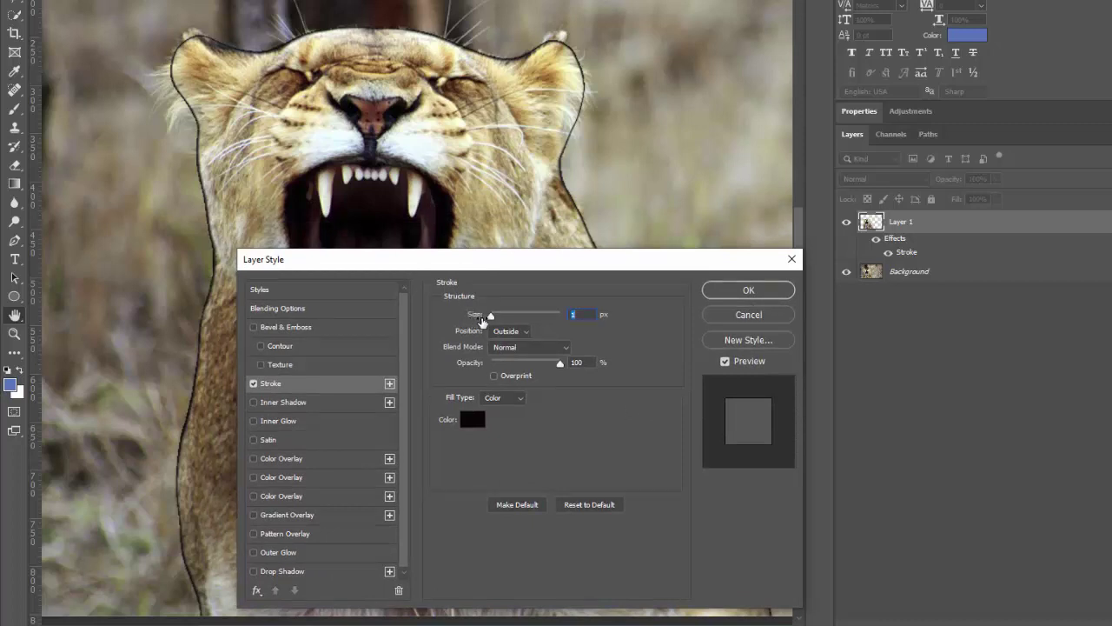
# Make the stroke 13 px, trying position Inside before settling on Outside.
pyautogui.moveTo(489, 317); pyautogui.dragTo(503, 324)
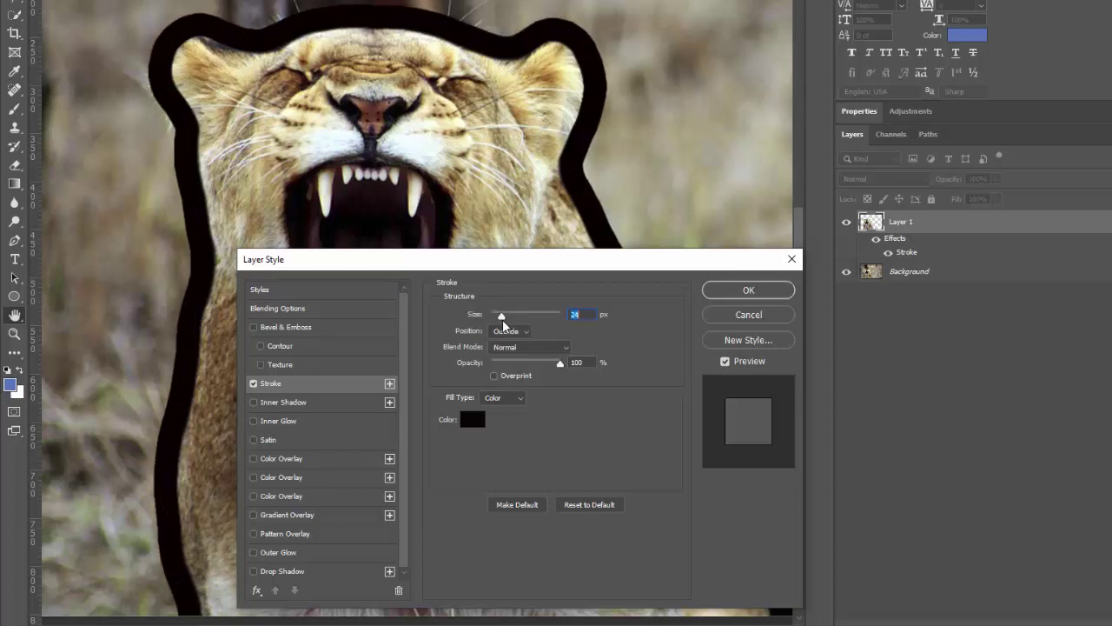
pyautogui.moveTo(502, 324); pyautogui.dragTo(500, 324)
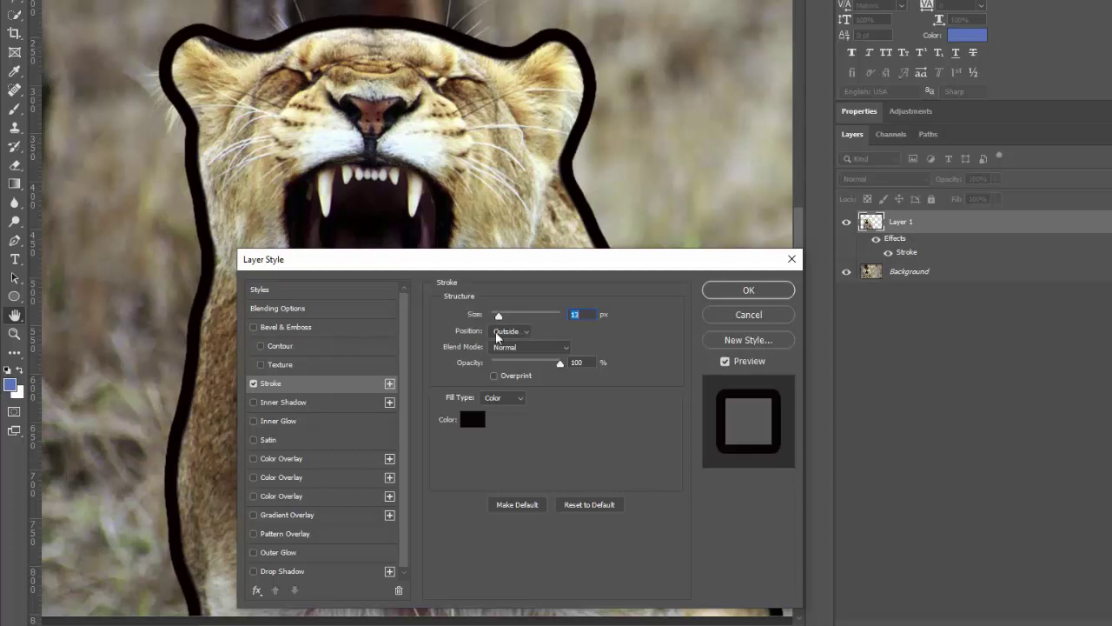
pyautogui.click(520, 338)
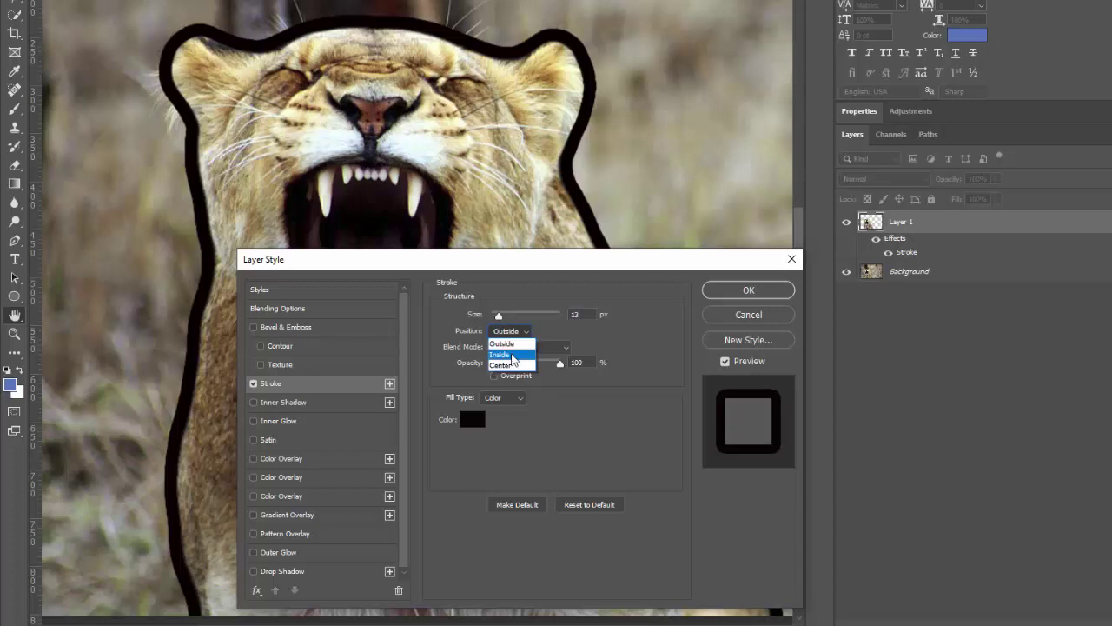
pyautogui.click(512, 354)
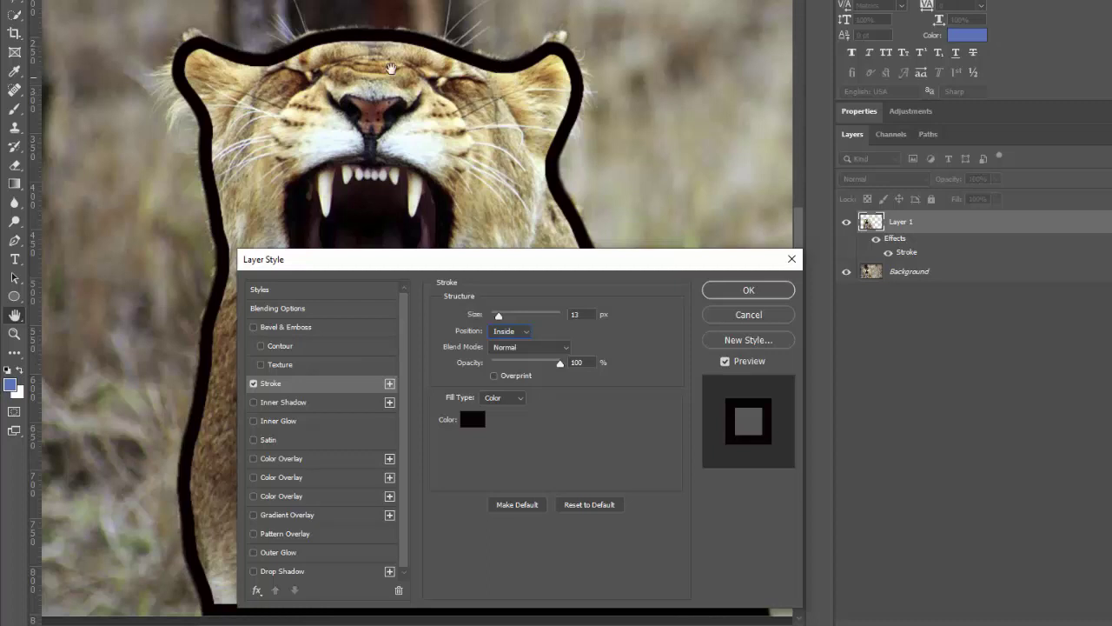
pyautogui.click(521, 331)
pyautogui.click(512, 347)
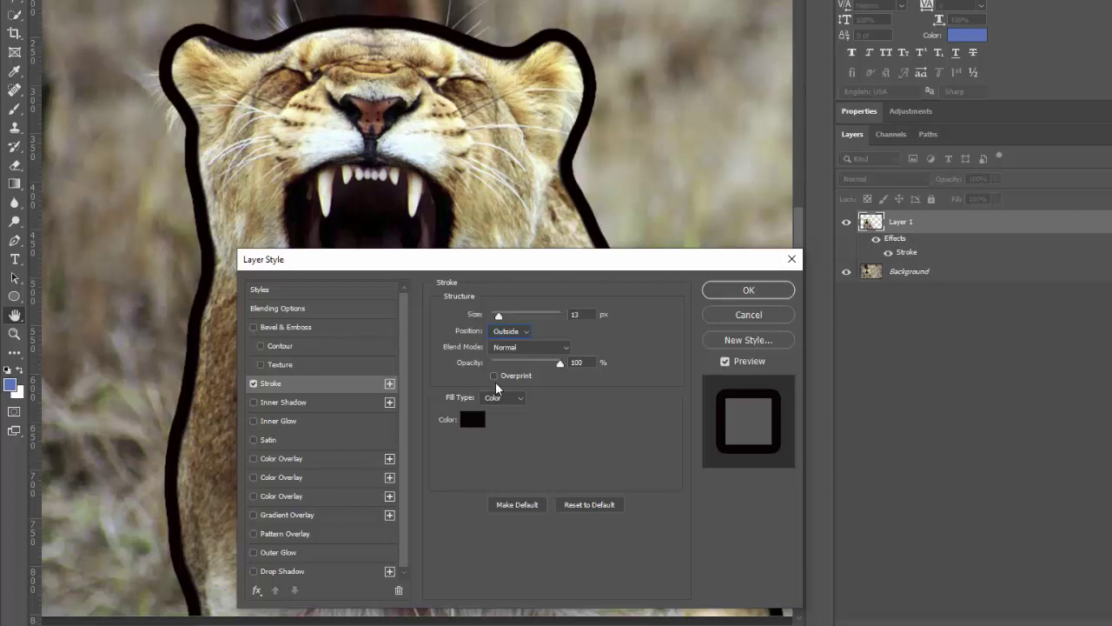
# Change the stroke colour, after trying green and purple, to white ffffff and confirm.
pyautogui.click(472, 421)
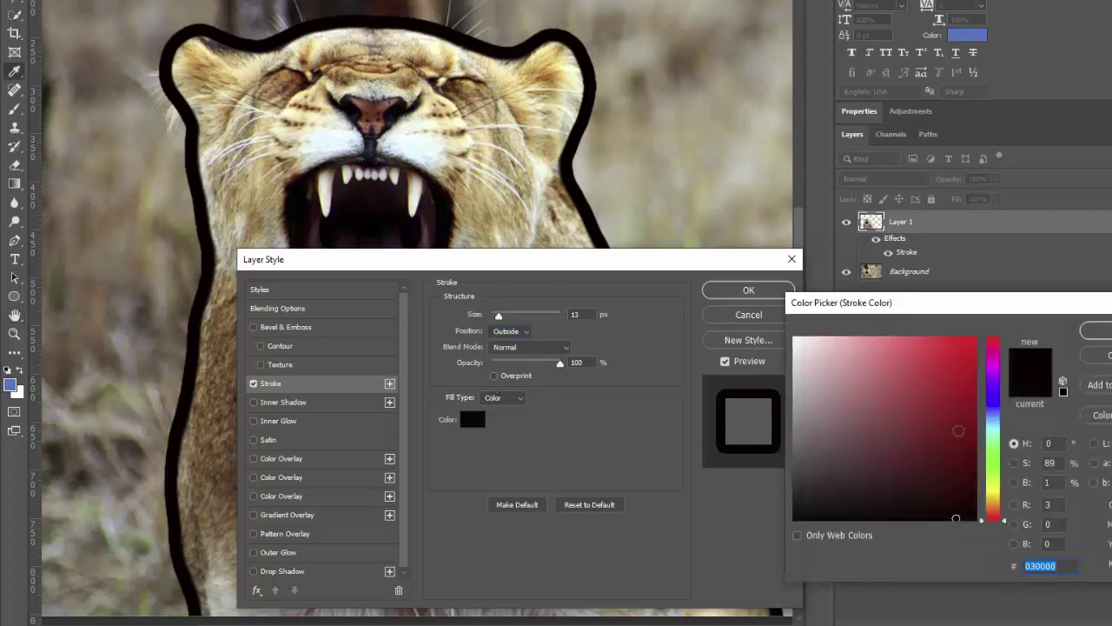
pyautogui.moveTo(909, 309); pyautogui.dragTo(655, 143)
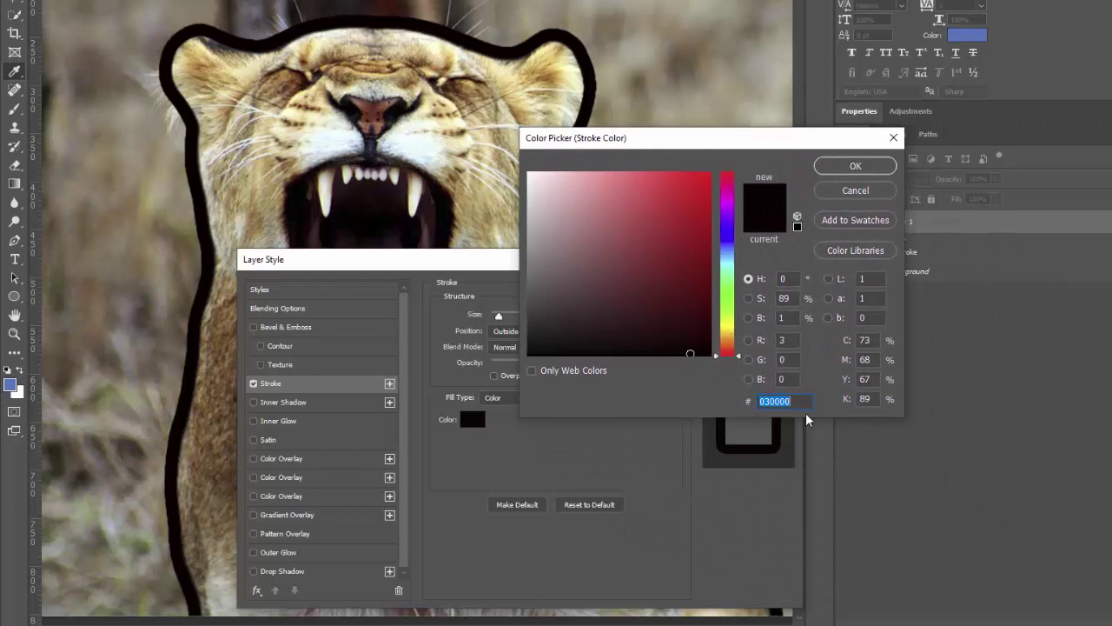
pyautogui.click(728, 295)
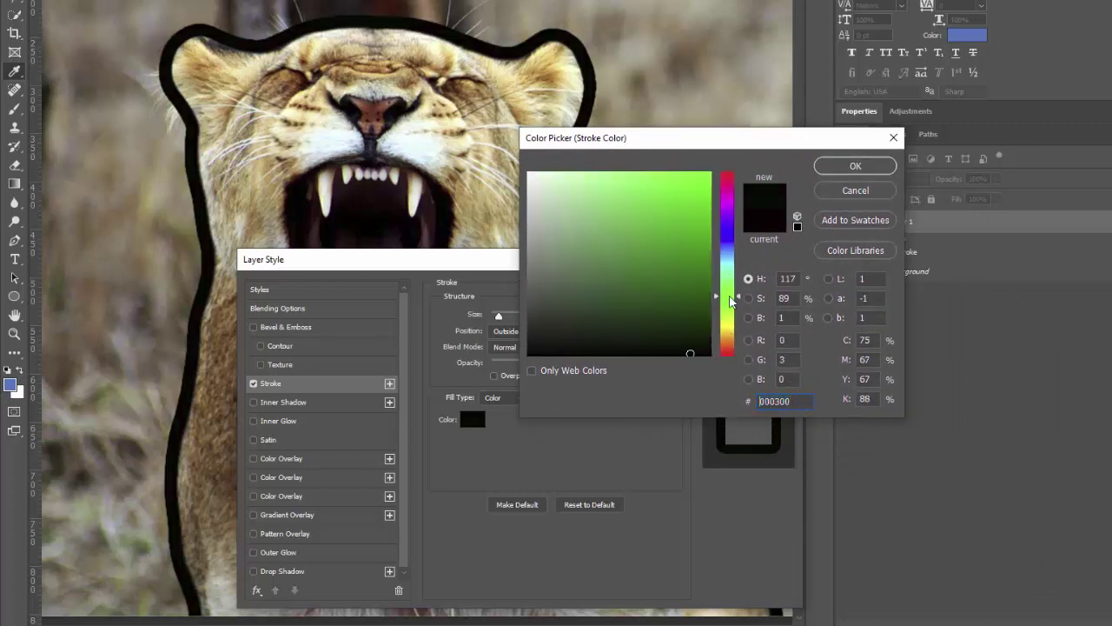
pyautogui.doubleClick(759, 401)
pyautogui.write('18f60d')
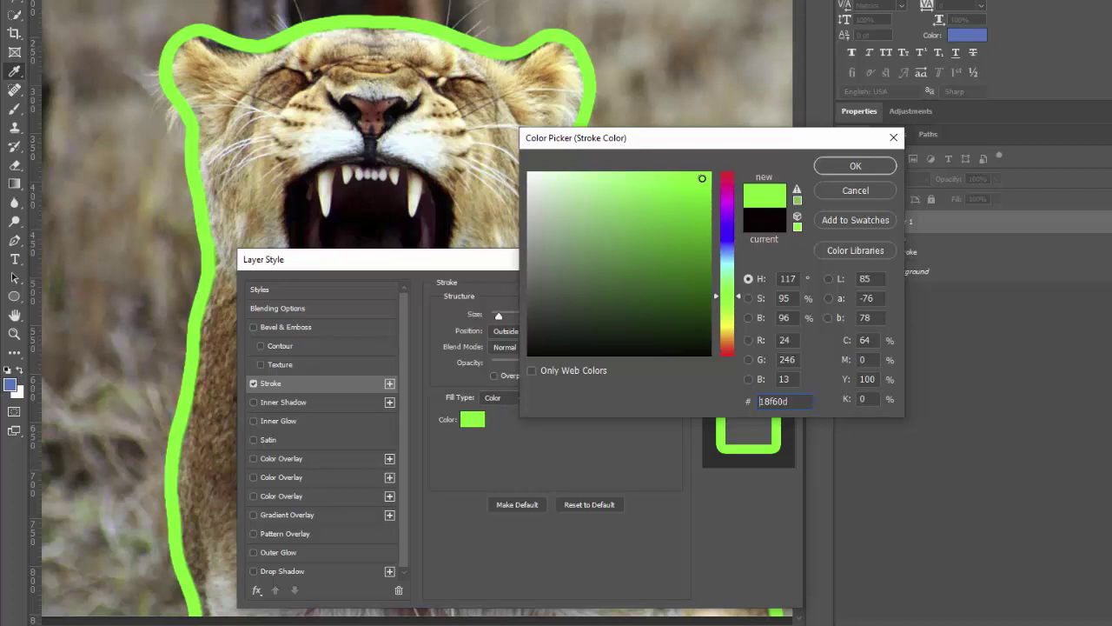
pyautogui.click(727, 206)
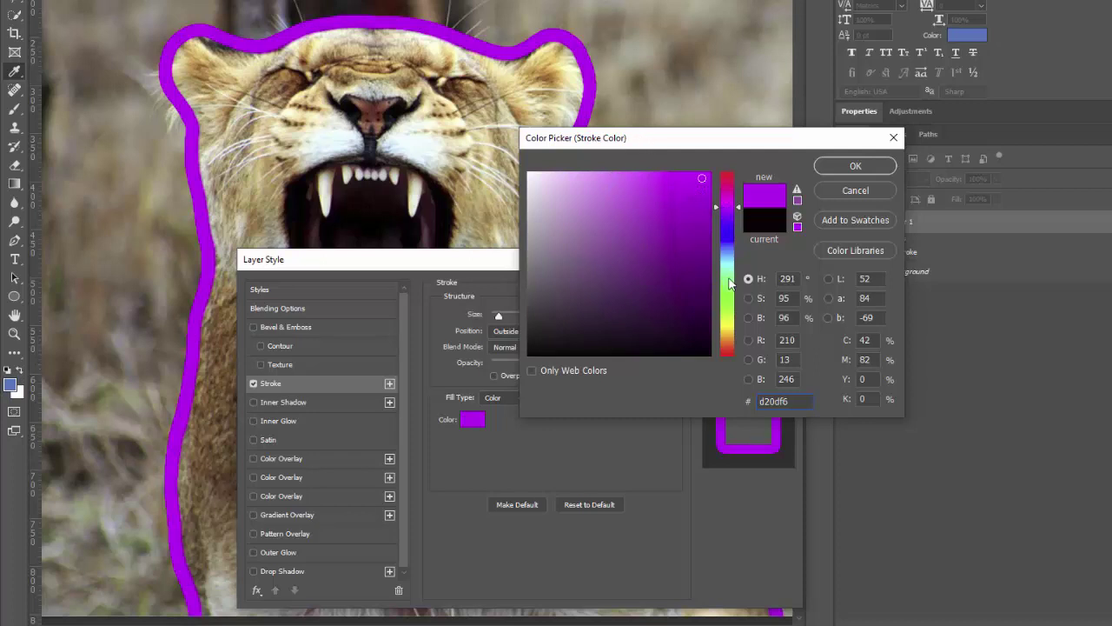
pyautogui.moveTo(799, 400); pyautogui.dragTo(737, 397)
pyautogui.write('fff')
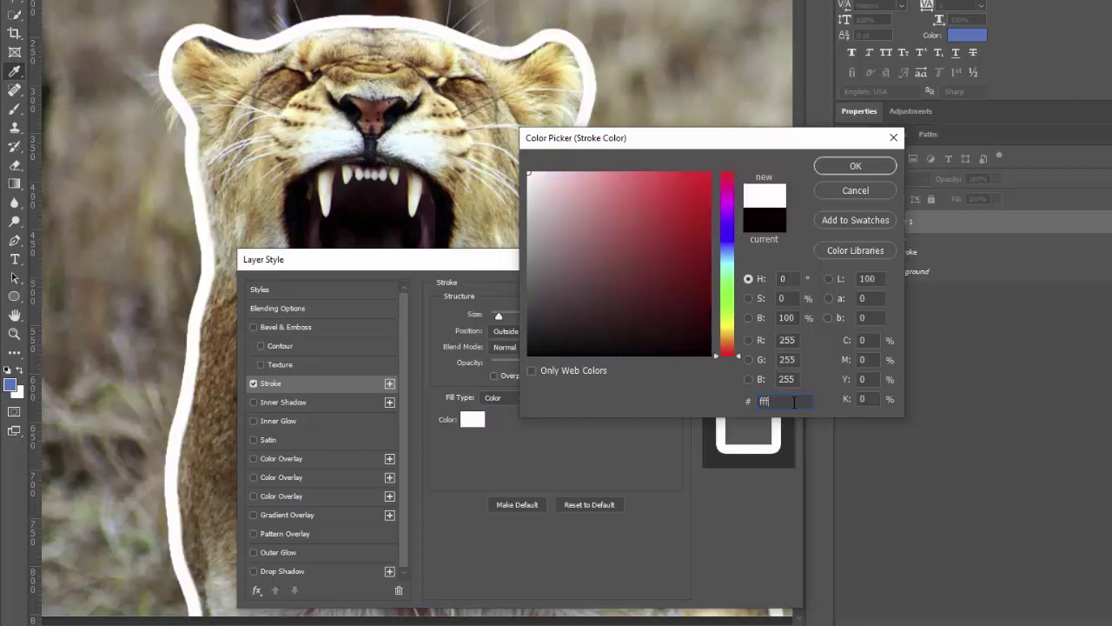
pyautogui.write('fff')
pyautogui.click(863, 165)
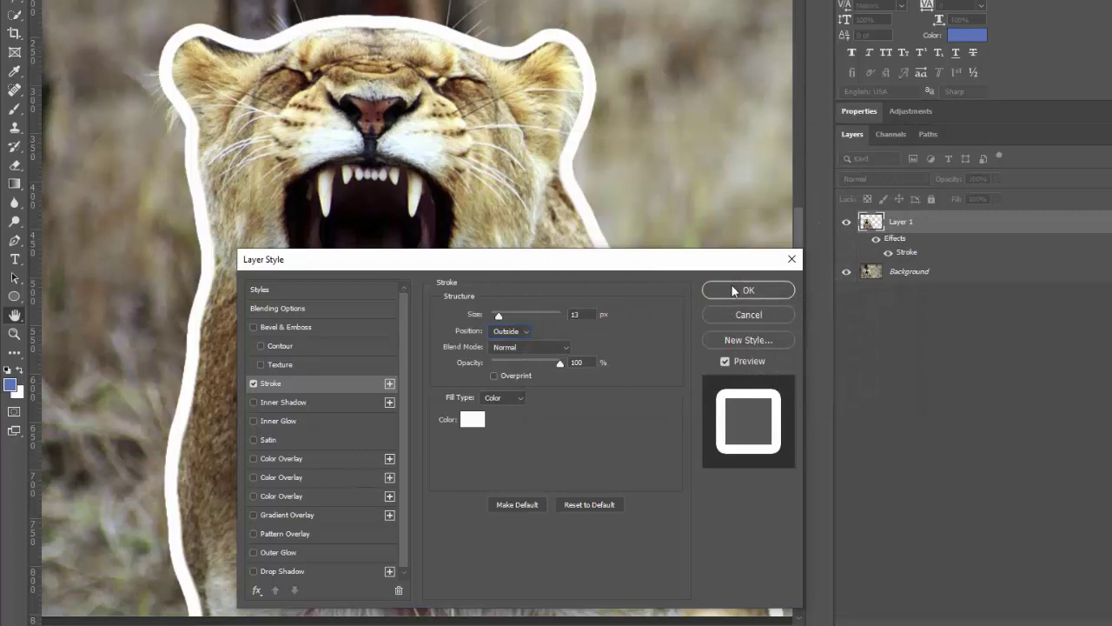
pyautogui.click(773, 294)
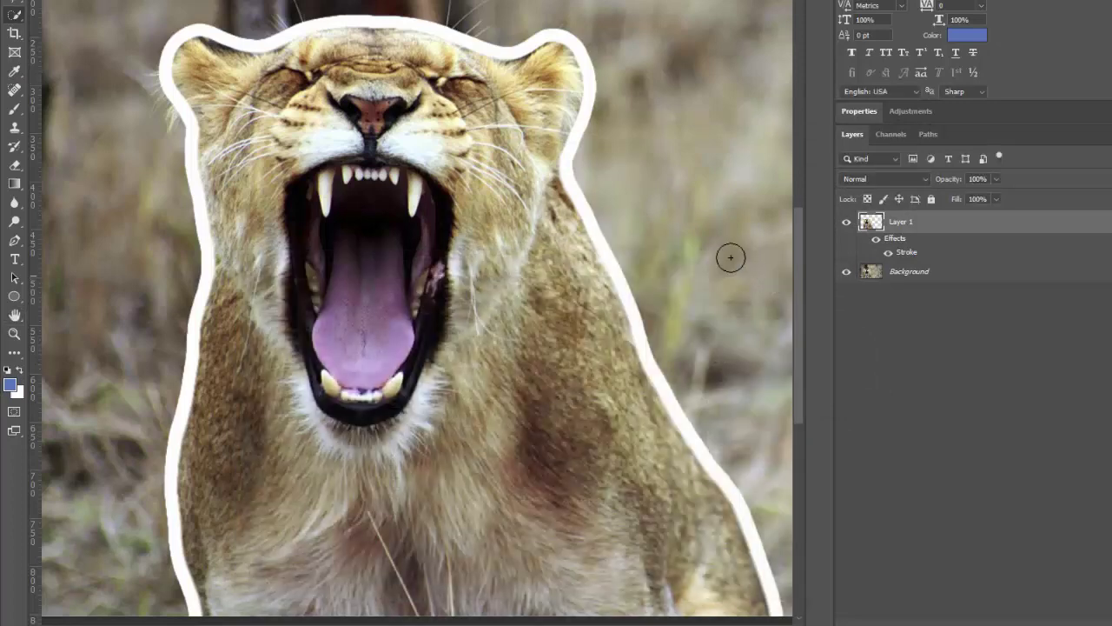
pyautogui.scroll(-2, 688, 255)
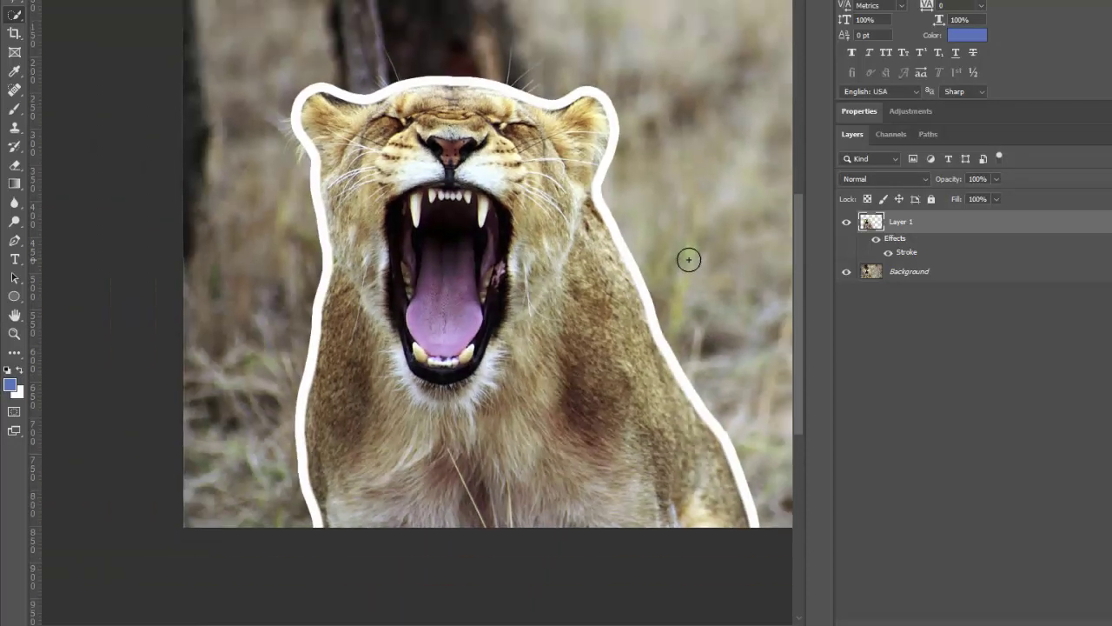
pyautogui.scroll(-1, 718, 223)
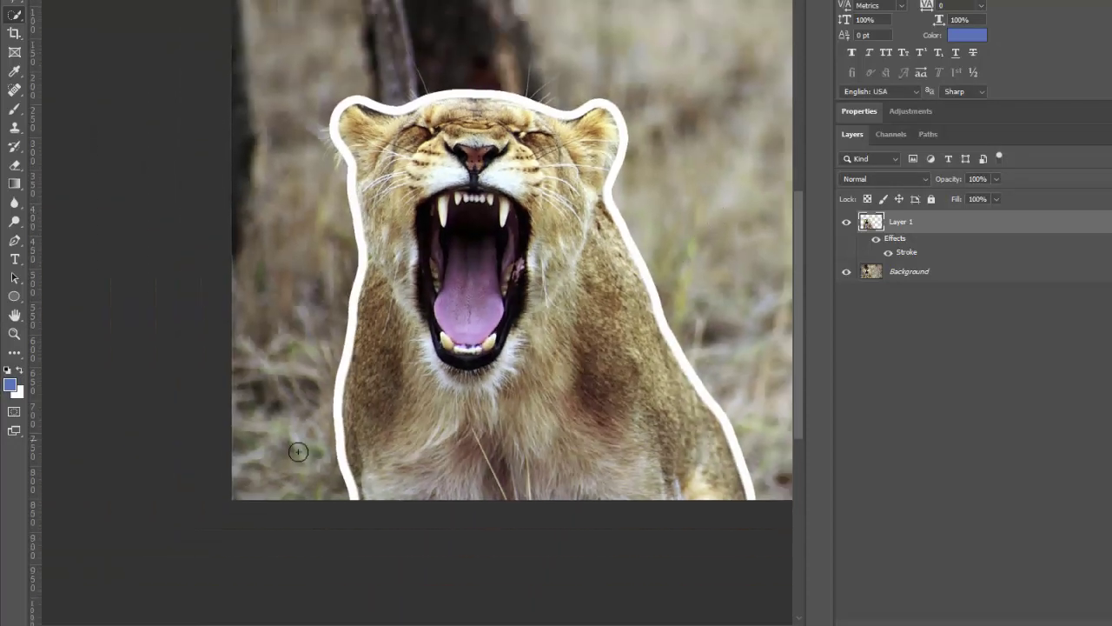
pyautogui.scroll(-1, 269, 467)
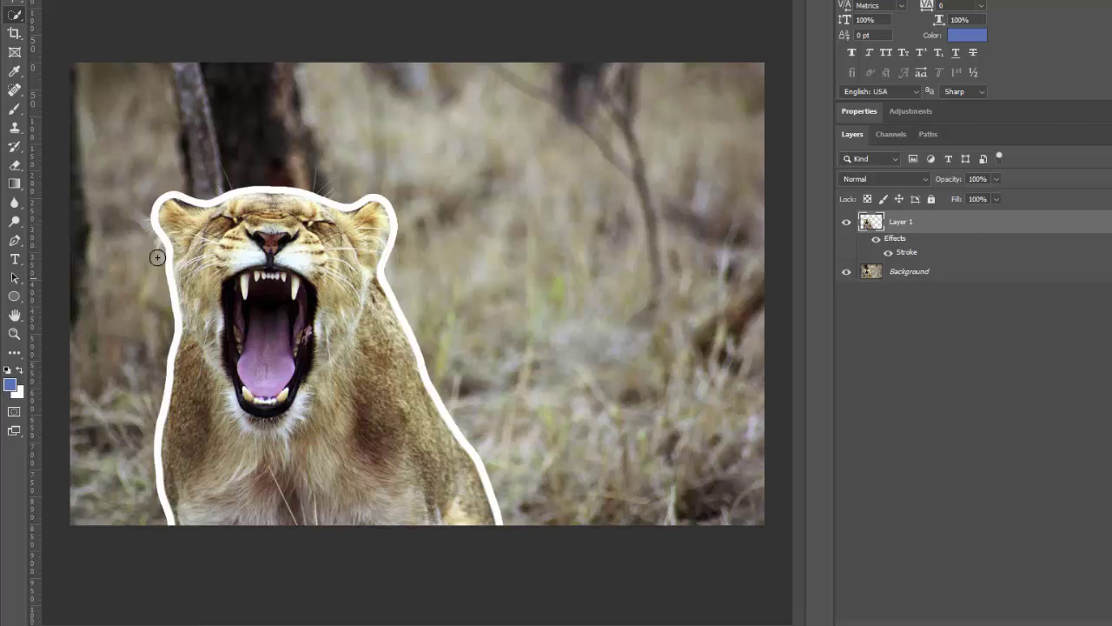
pyautogui.scroll(3, 169, 242)
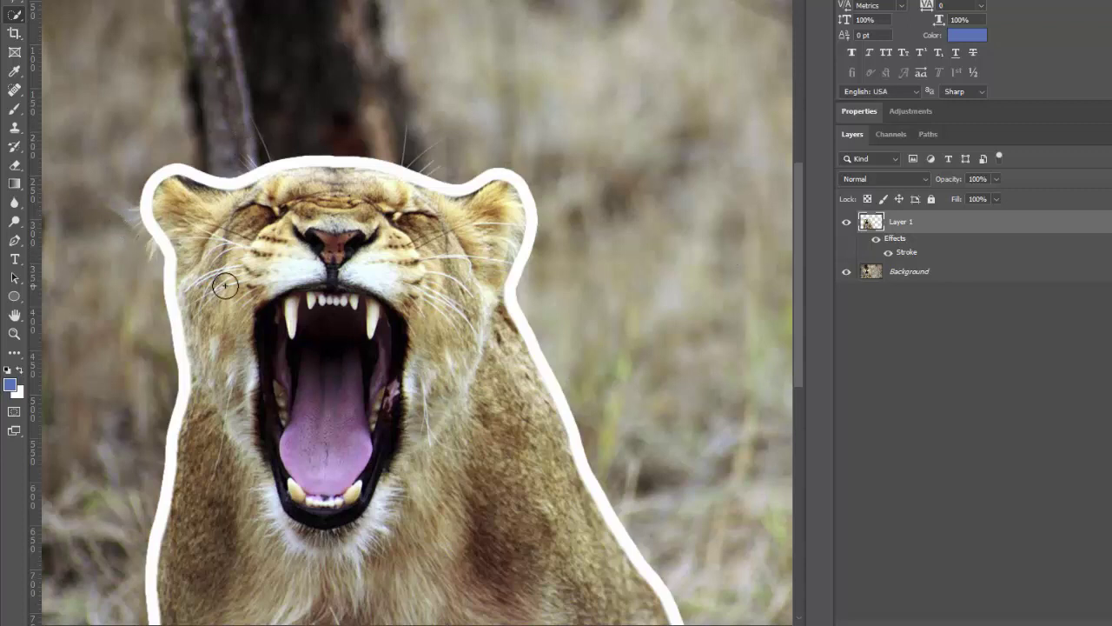
# Duplicate the Background layer as Background copy beneath Layer 1.
pyautogui.click(939, 275)
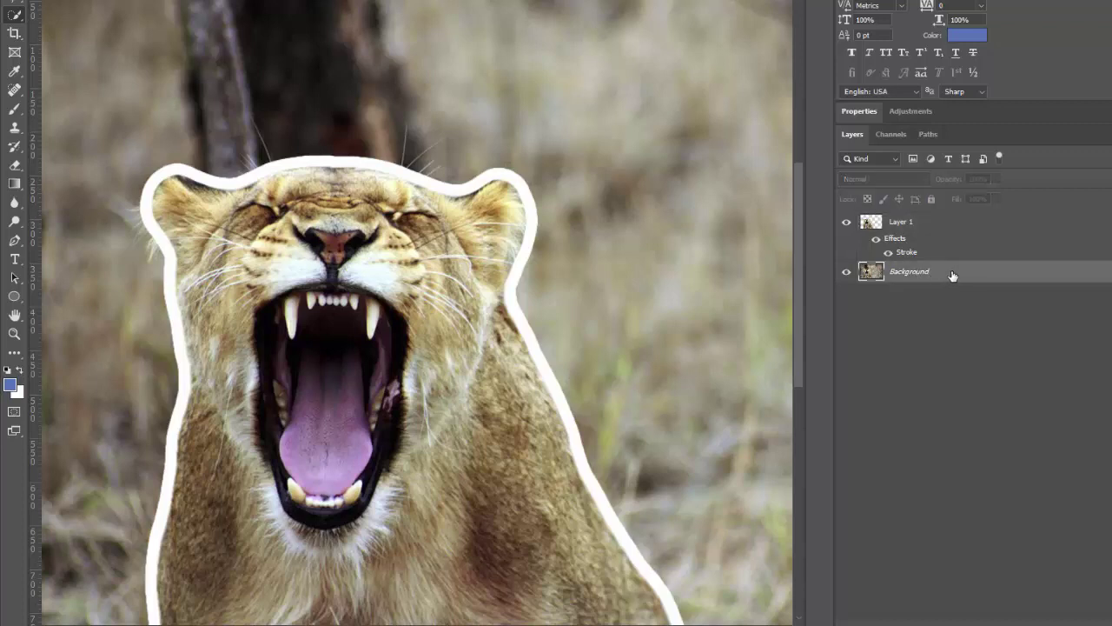
pyautogui.rightClick(952, 275)
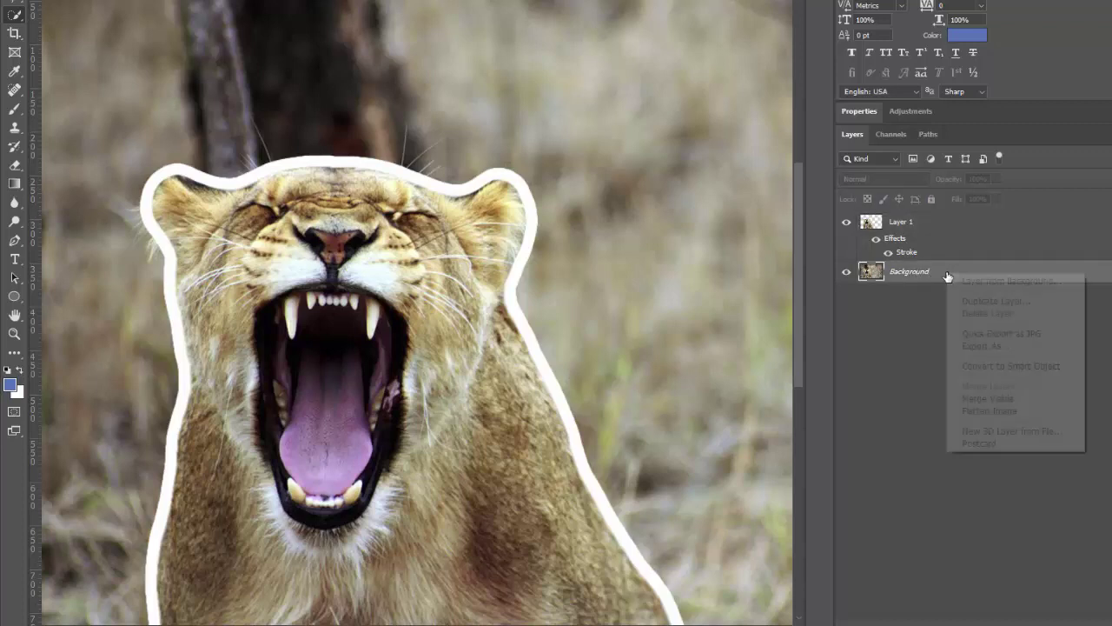
pyautogui.click(981, 301)
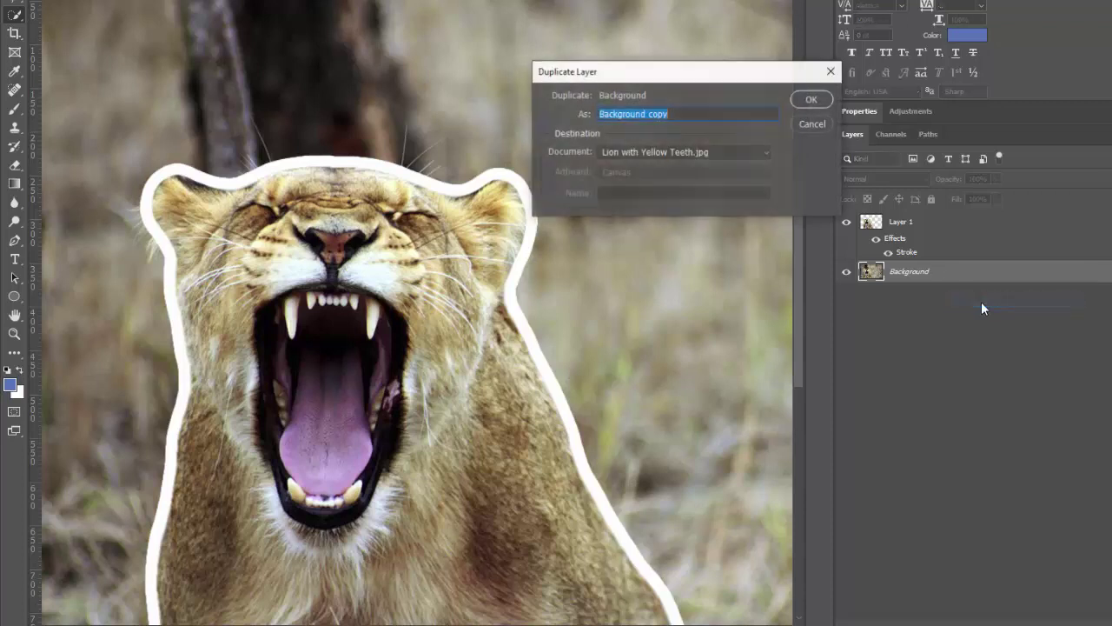
pyautogui.click(809, 101)
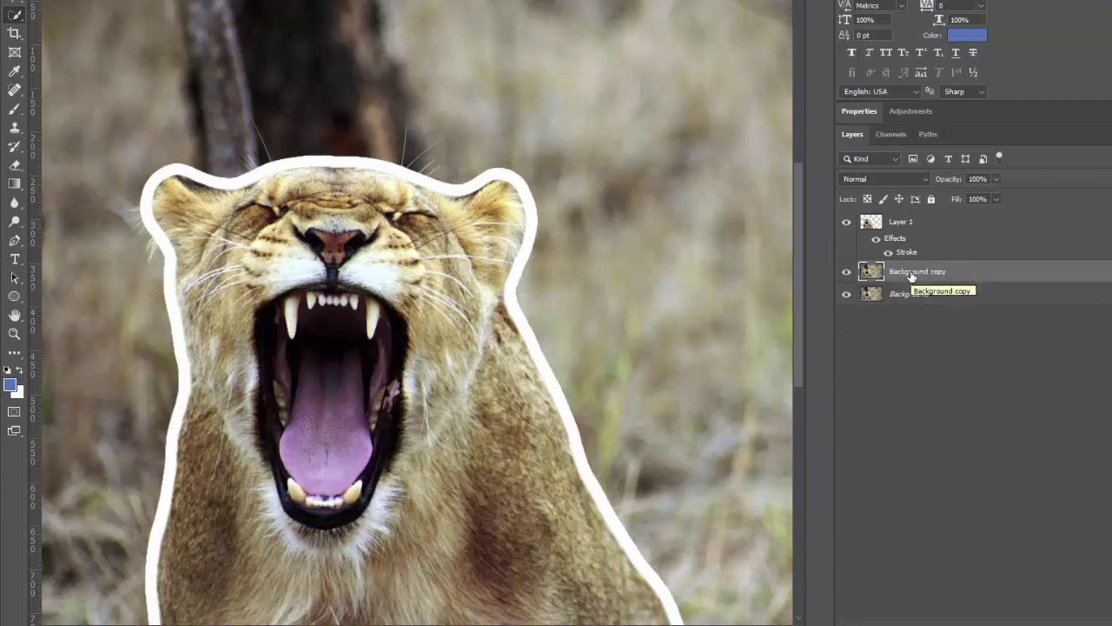
# Heal away the spots beside and along the lion's left ear with the Spot Healing Brush.
pyautogui.click(15, 92)
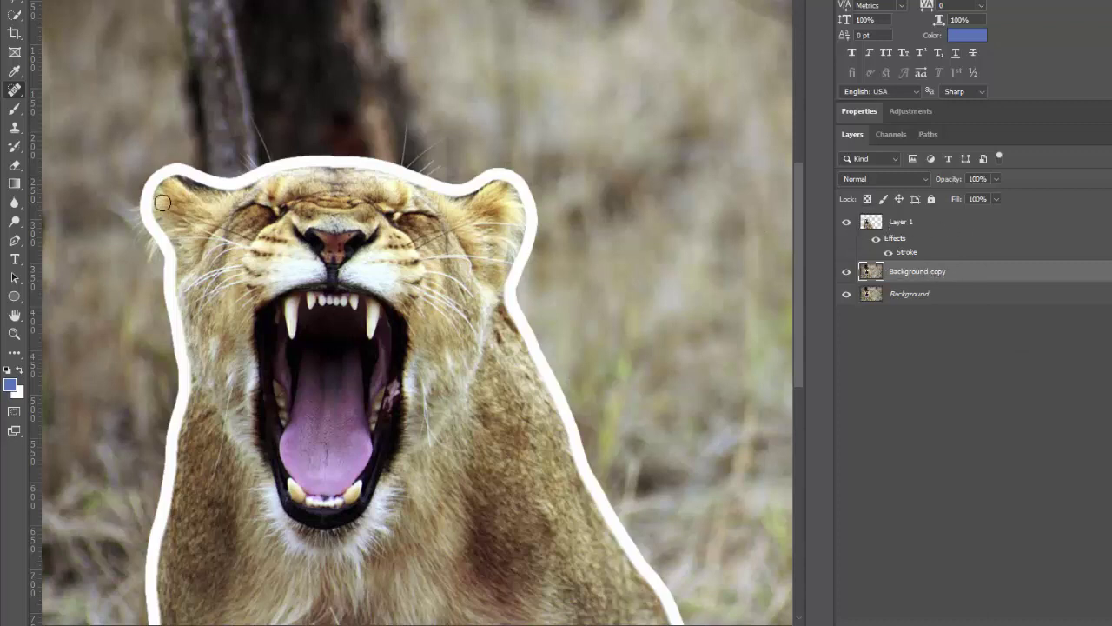
pyautogui.moveTo(157, 252); pyautogui.dragTo(129, 207)
pyautogui.moveTo(148, 261); pyautogui.dragTo(128, 209)
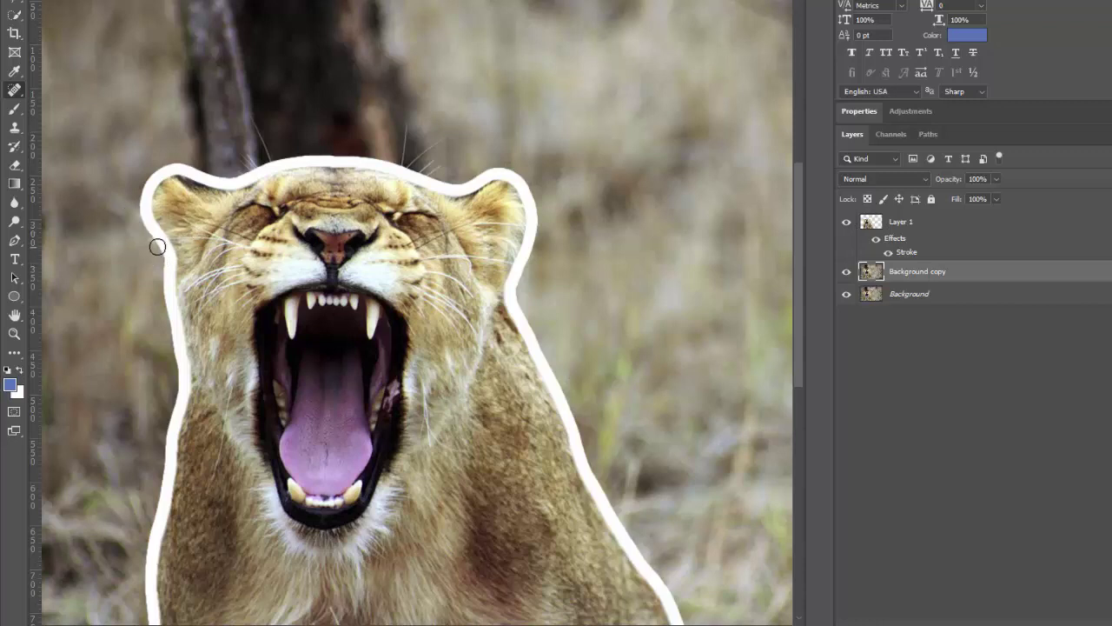
pyautogui.moveTo(155, 250); pyautogui.dragTo(134, 225)
pyautogui.click(151, 244)
pyautogui.click(144, 244)
pyautogui.click(148, 240)
# Heal the stray whisker above the head and the spots along the top head outline.
pyautogui.moveTo(257, 164)
pyautogui.mouseDown()
pyautogui.moveTo(255, 112)
pyautogui.moveTo(259, 129)
pyautogui.mouseUp()
pyautogui.moveTo(399, 161)
pyautogui.mouseDown()
pyautogui.moveTo(404, 123)
pyautogui.moveTo(407, 158)
pyautogui.mouseUp()
pyautogui.moveTo(409, 162)
pyautogui.mouseDown()
pyautogui.moveTo(439, 161)
pyautogui.moveTo(426, 161)
pyautogui.moveTo(434, 169)
pyautogui.mouseUp()
pyautogui.moveTo(430, 170); pyautogui.dragTo(461, 170)
pyautogui.scroll(-4, 551, 304)
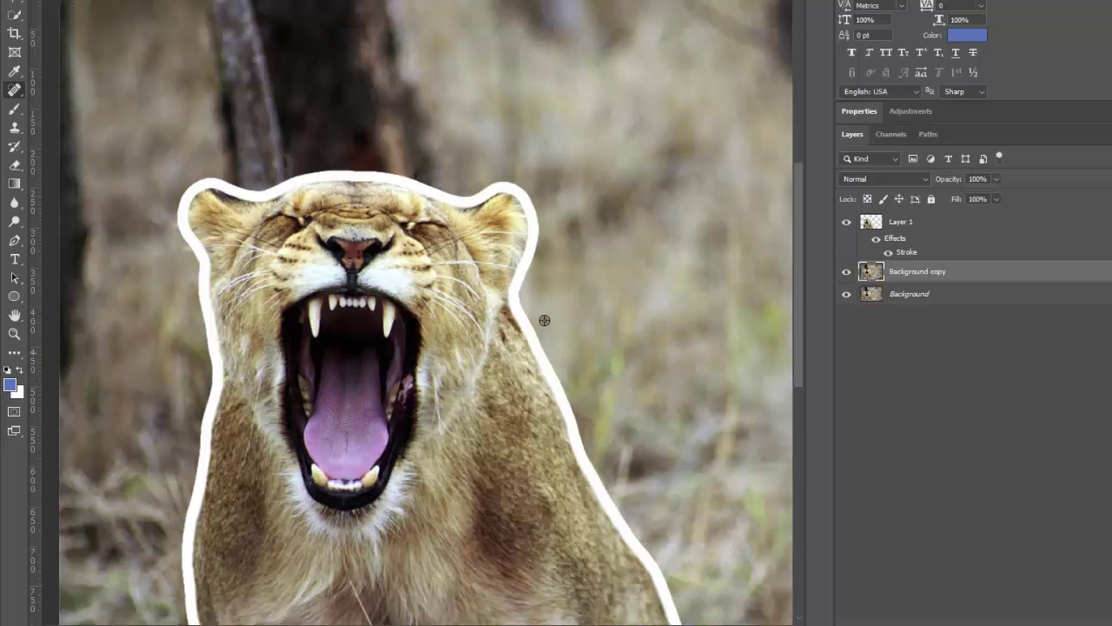
pyautogui.scroll(-1, 578, 323)
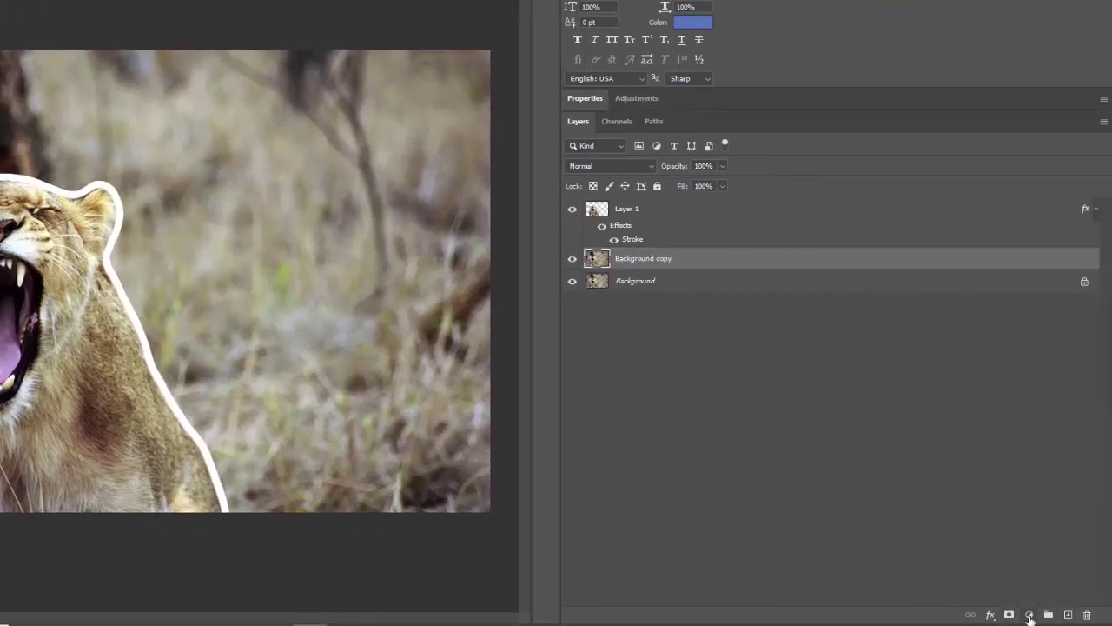
# Add a Solid Color fill layer in light cyan-blue #0cc7e9 beneath Layer 1.
pyautogui.click(1030, 615)
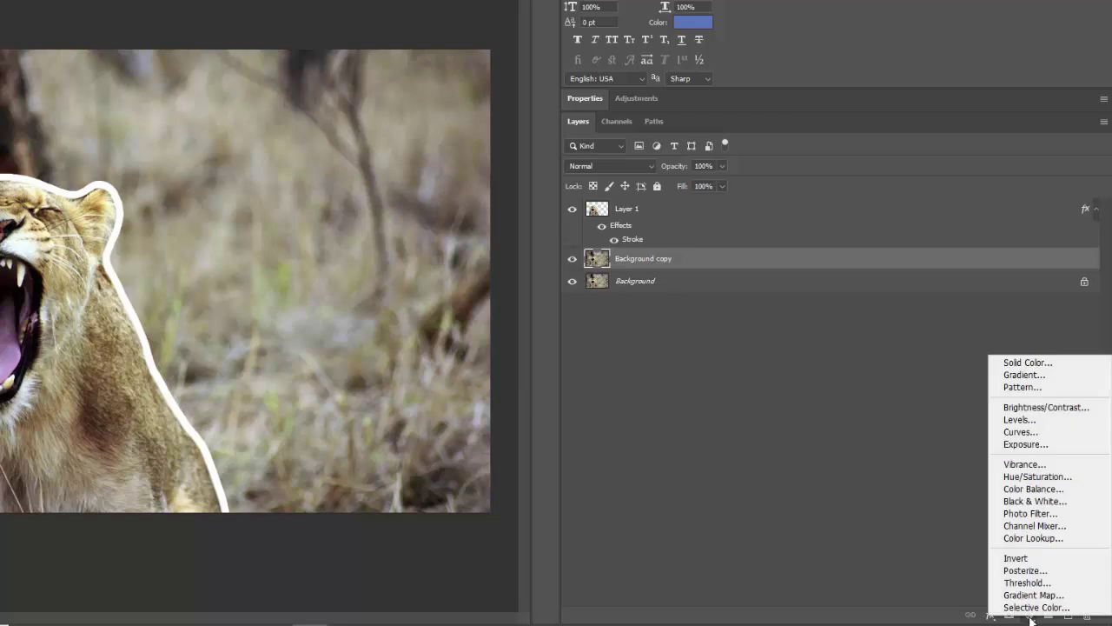
pyautogui.click(1025, 363)
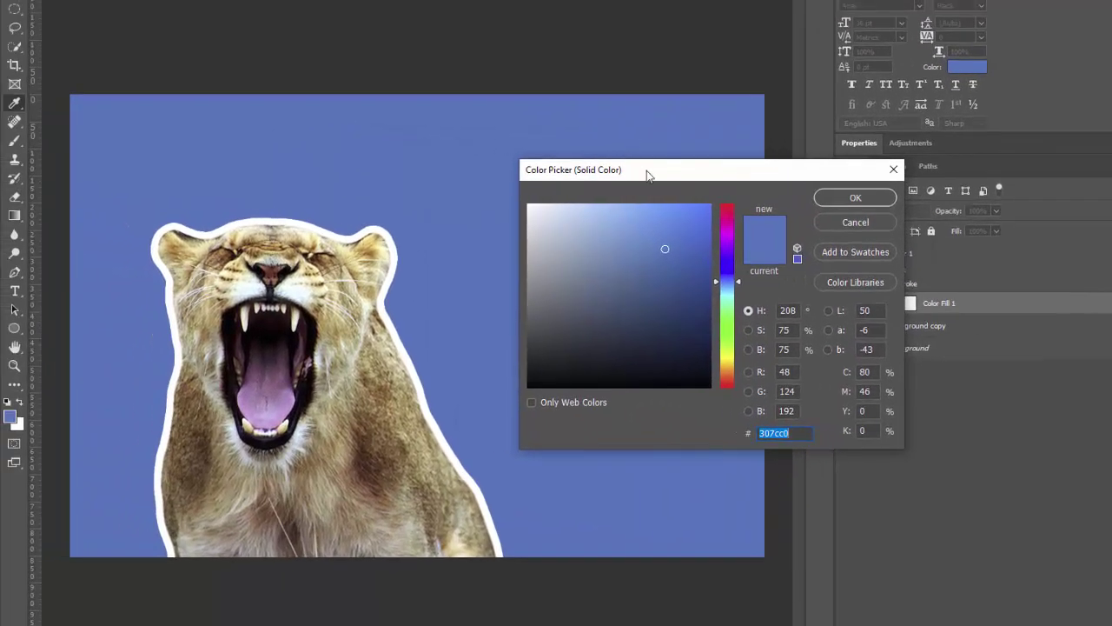
pyautogui.moveTo(647, 175); pyautogui.dragTo(748, 264)
pyautogui.click(639, 471)
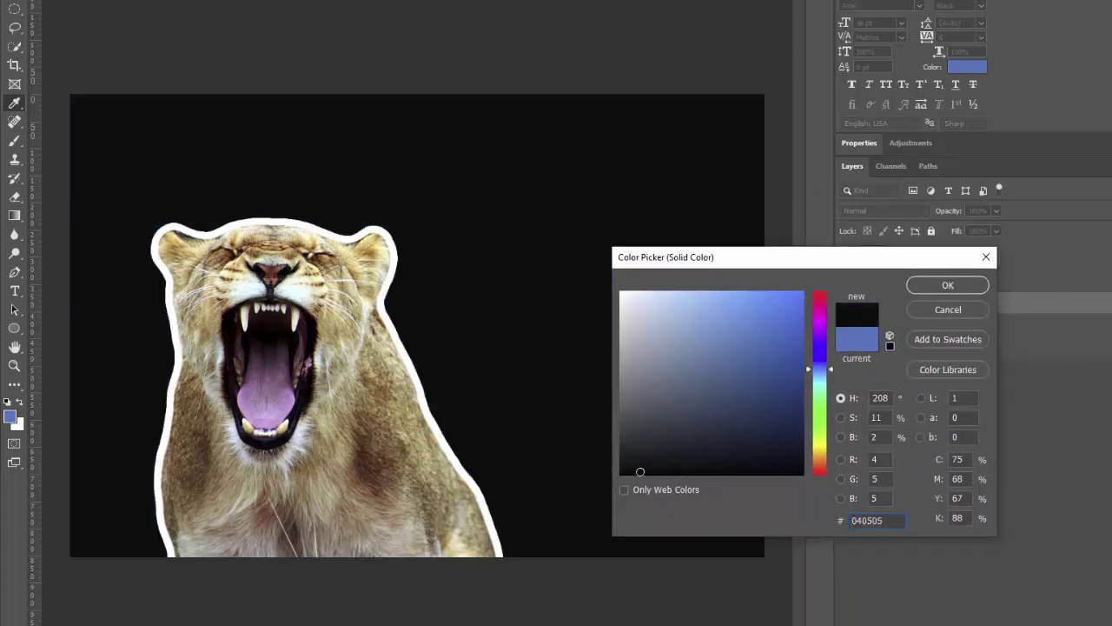
pyautogui.moveTo(639, 471); pyautogui.dragTo(794, 306)
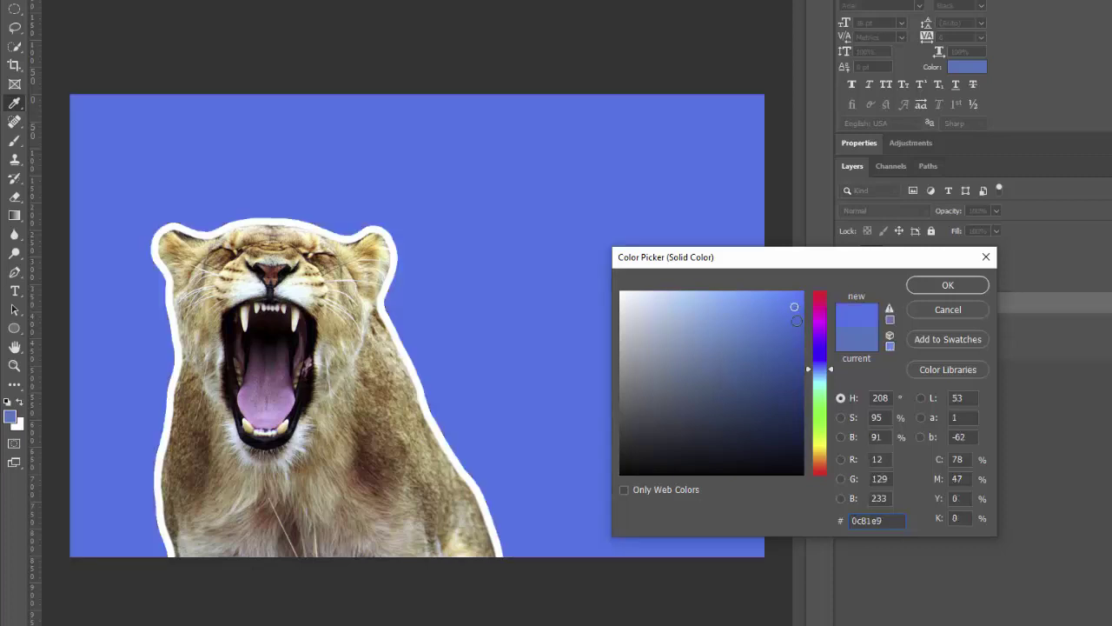
pyautogui.click(824, 381)
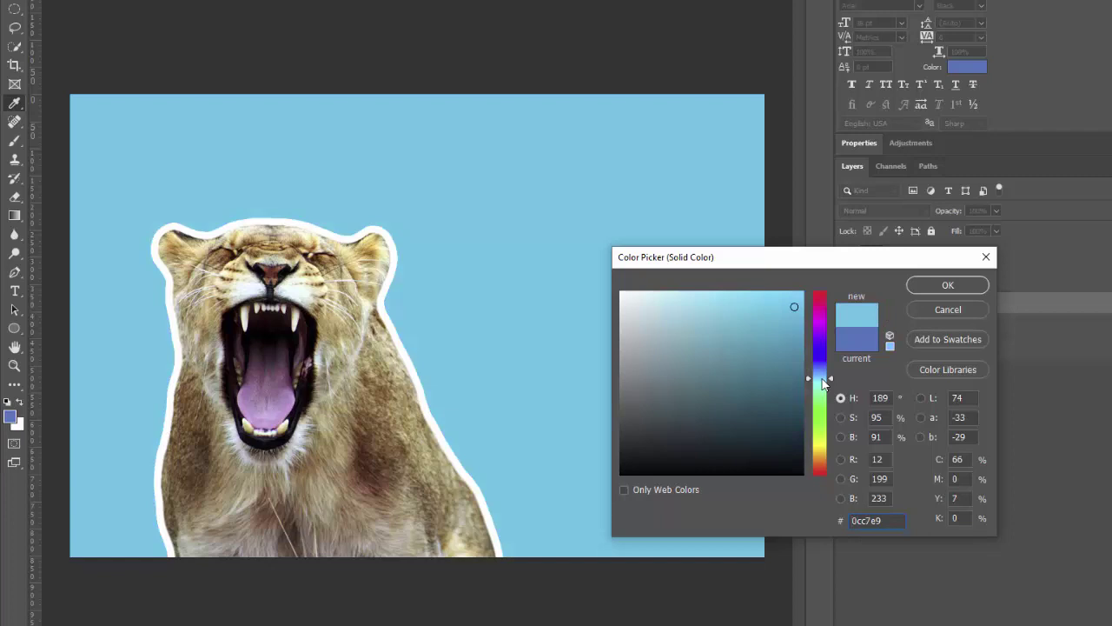
pyautogui.click(945, 286)
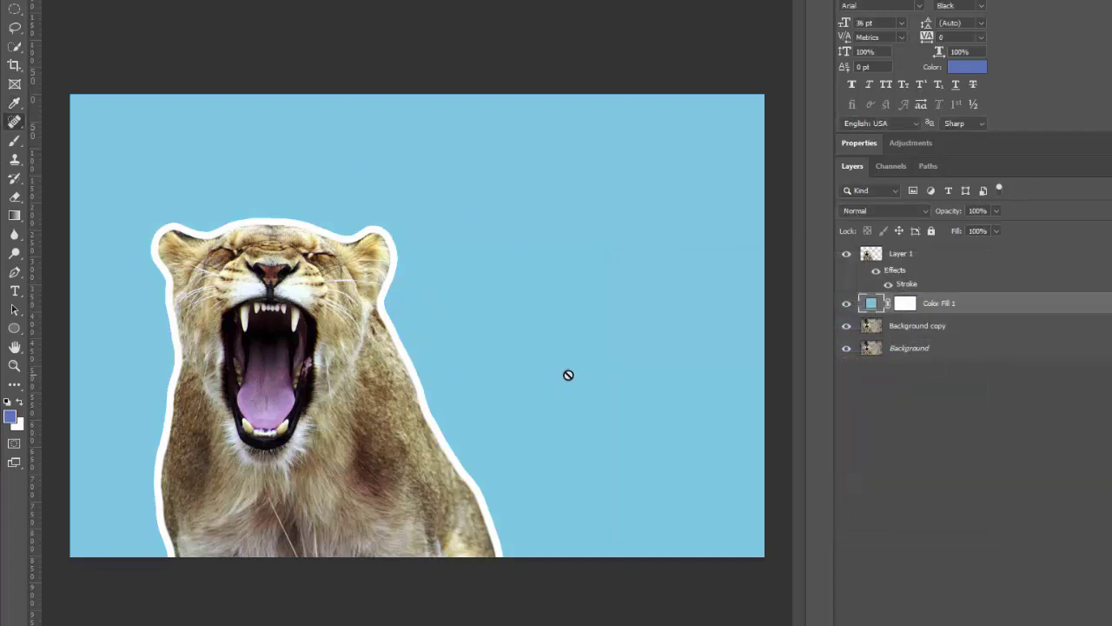
# Change Layer 1's Stroke effect colour from white to red #f04018.
pyautogui.doubleClick(906, 286)
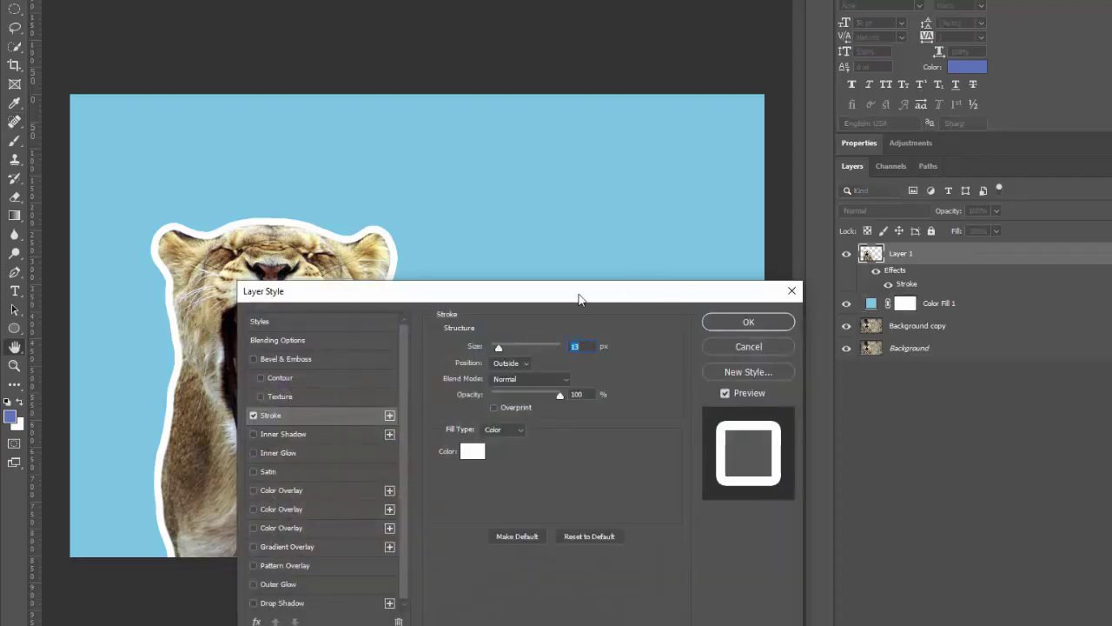
pyautogui.moveTo(578, 293); pyautogui.dragTo(801, 260)
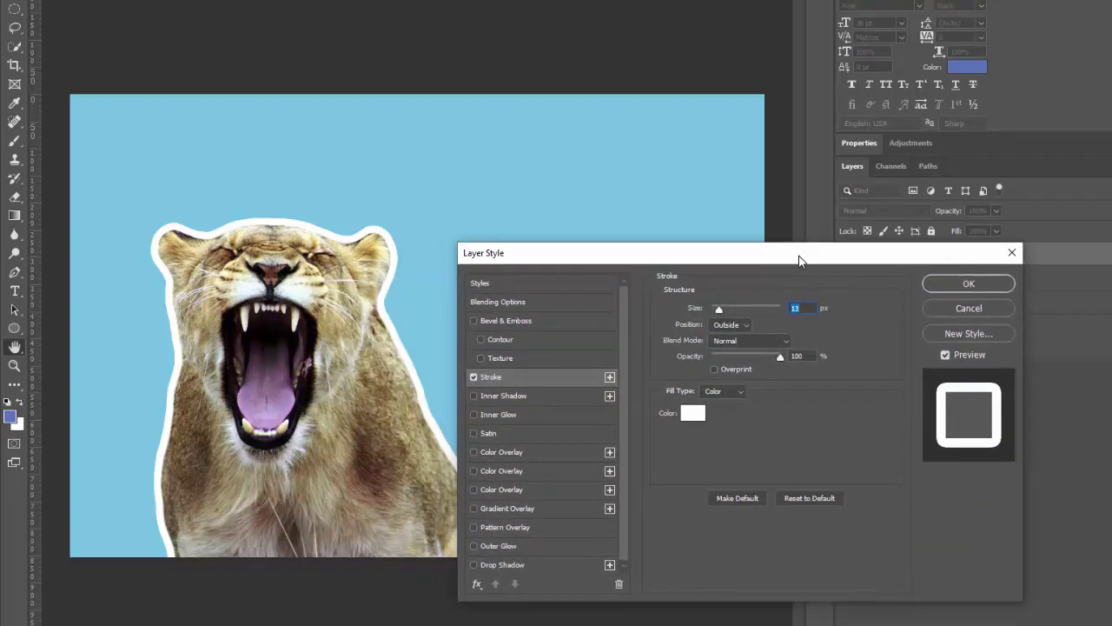
pyautogui.click(693, 418)
pyautogui.click(694, 414)
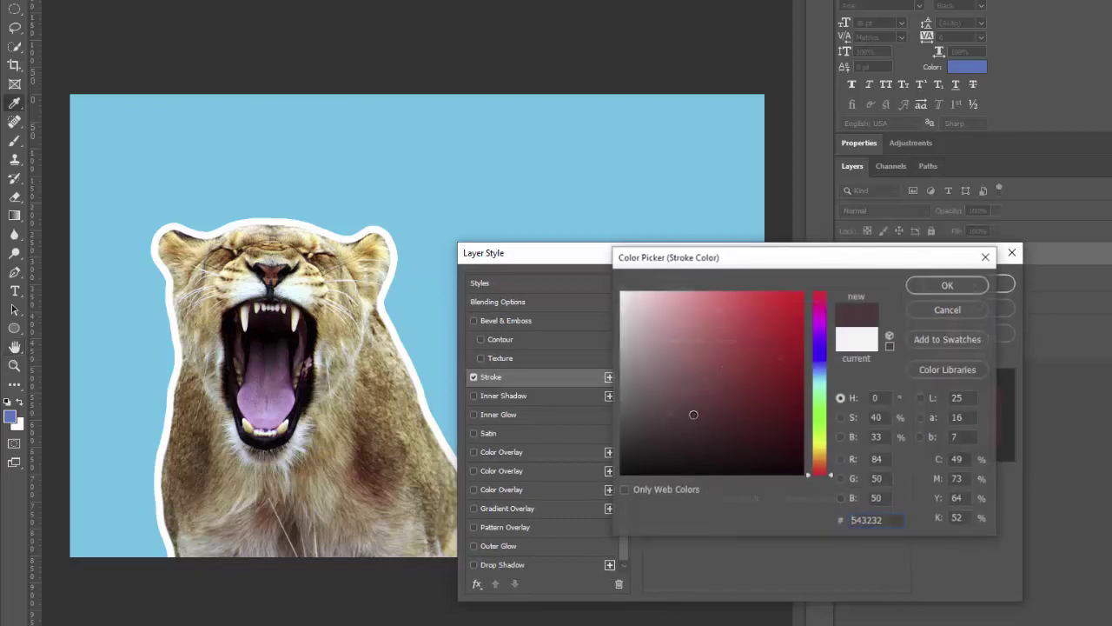
pyautogui.click(822, 405)
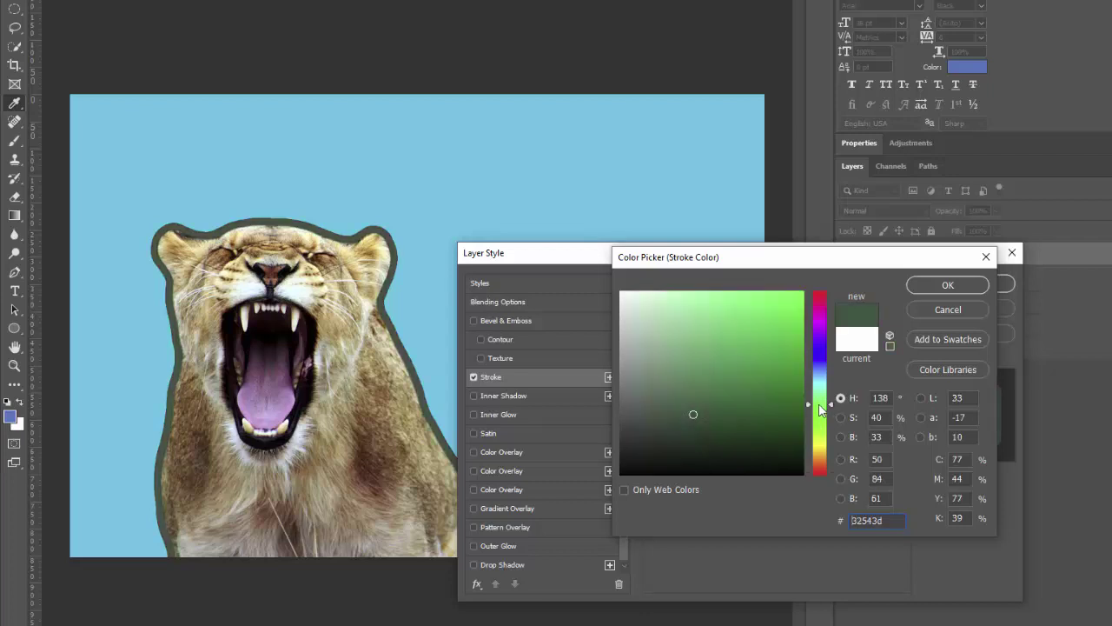
pyautogui.click(820, 410)
pyautogui.click(764, 298)
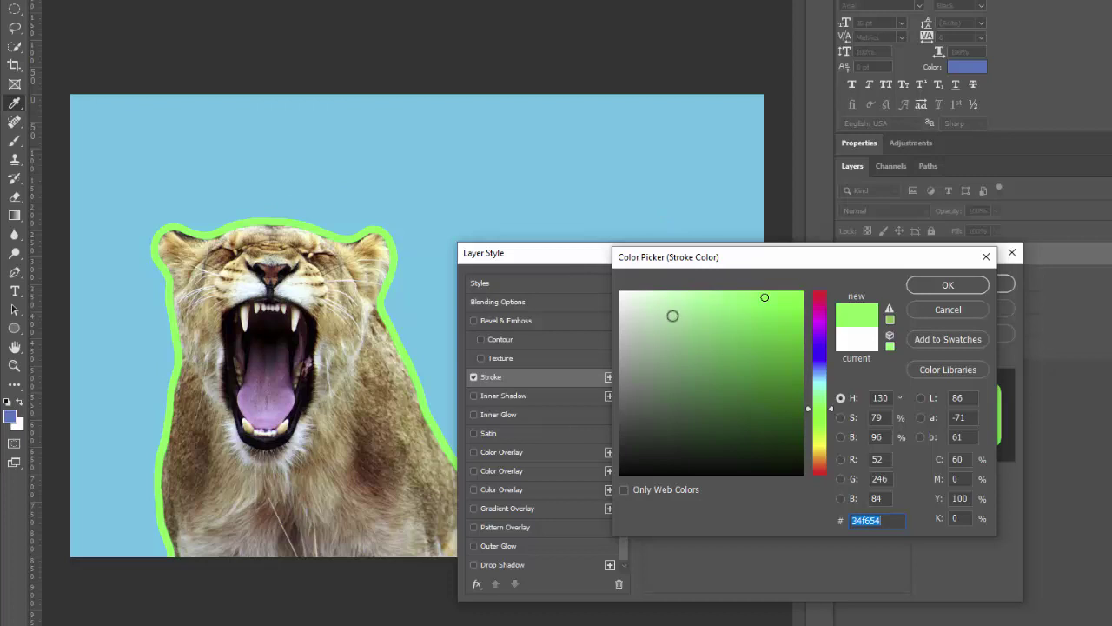
pyautogui.click(816, 355)
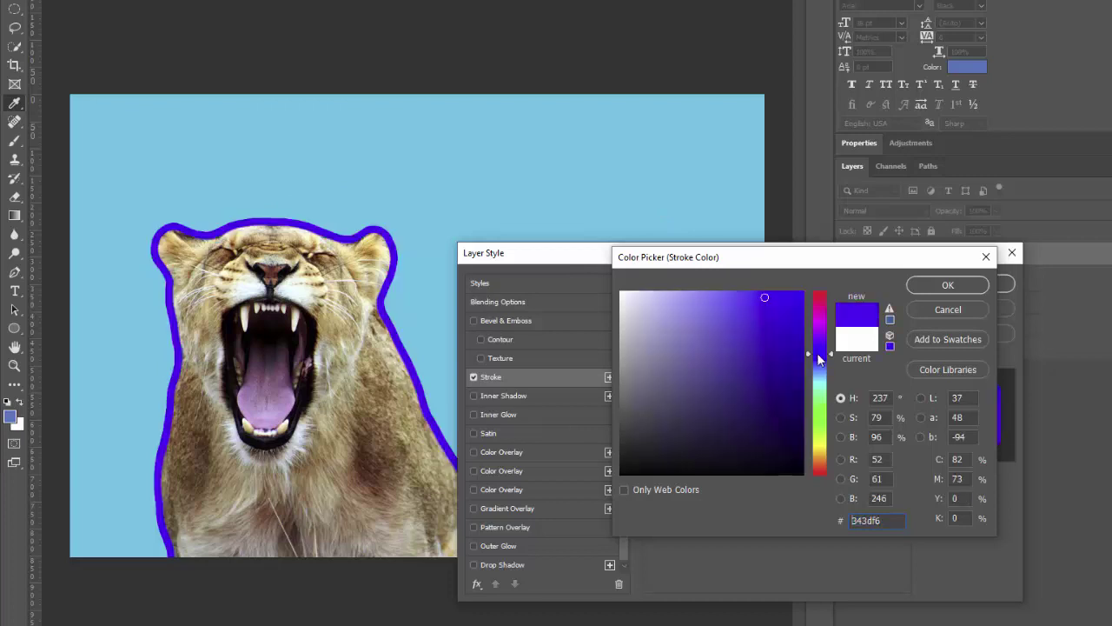
pyautogui.click(817, 338)
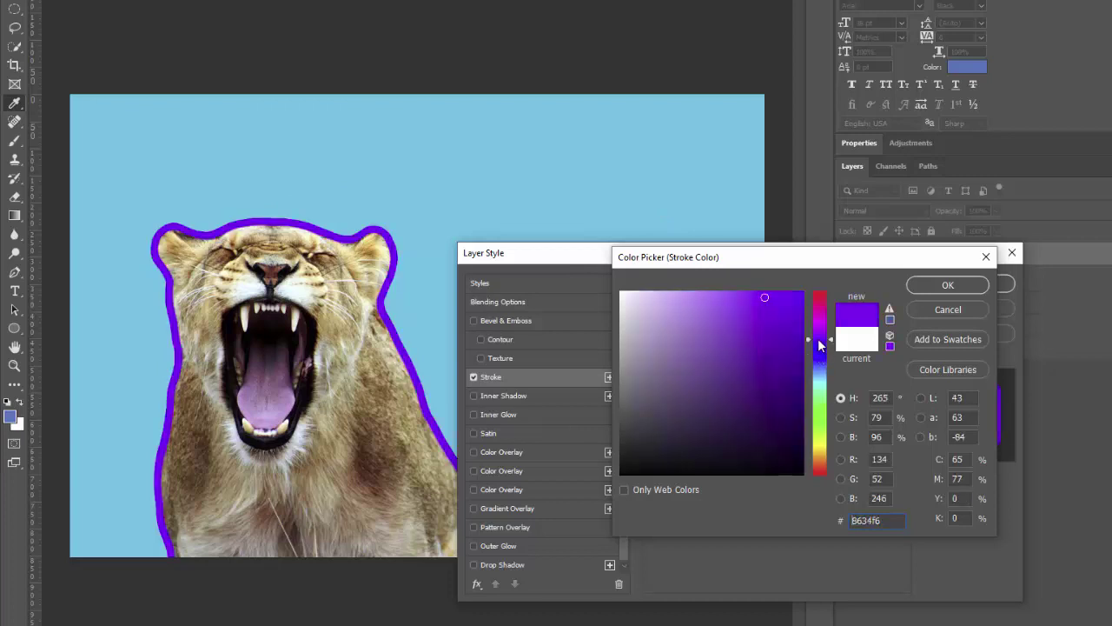
pyautogui.click(819, 333)
pyautogui.click(820, 461)
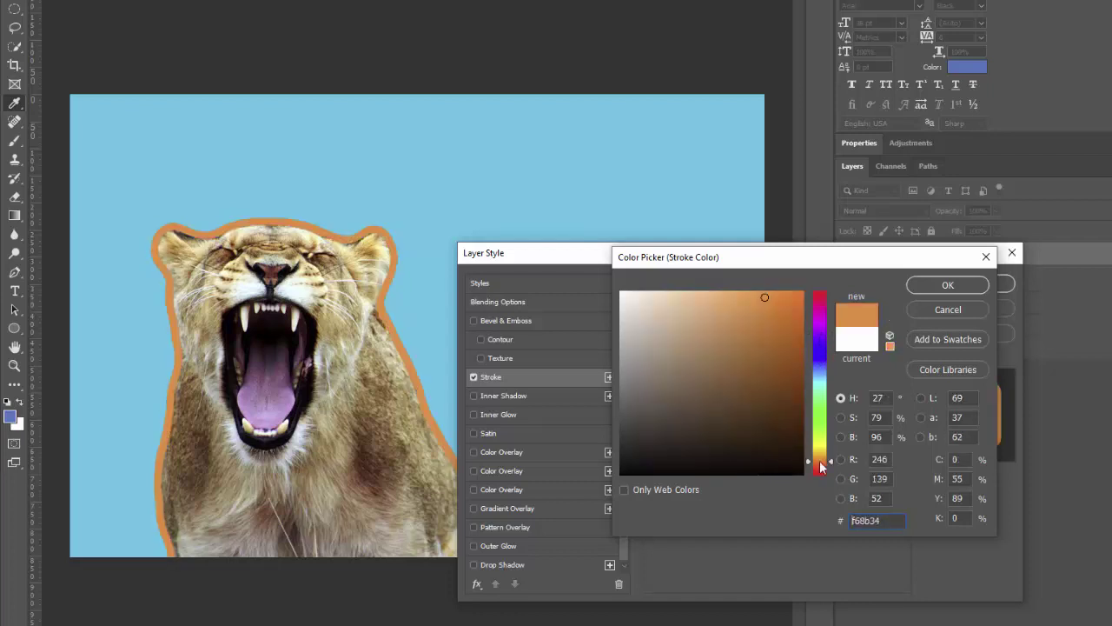
pyautogui.moveTo(819, 460); pyautogui.dragTo(820, 469)
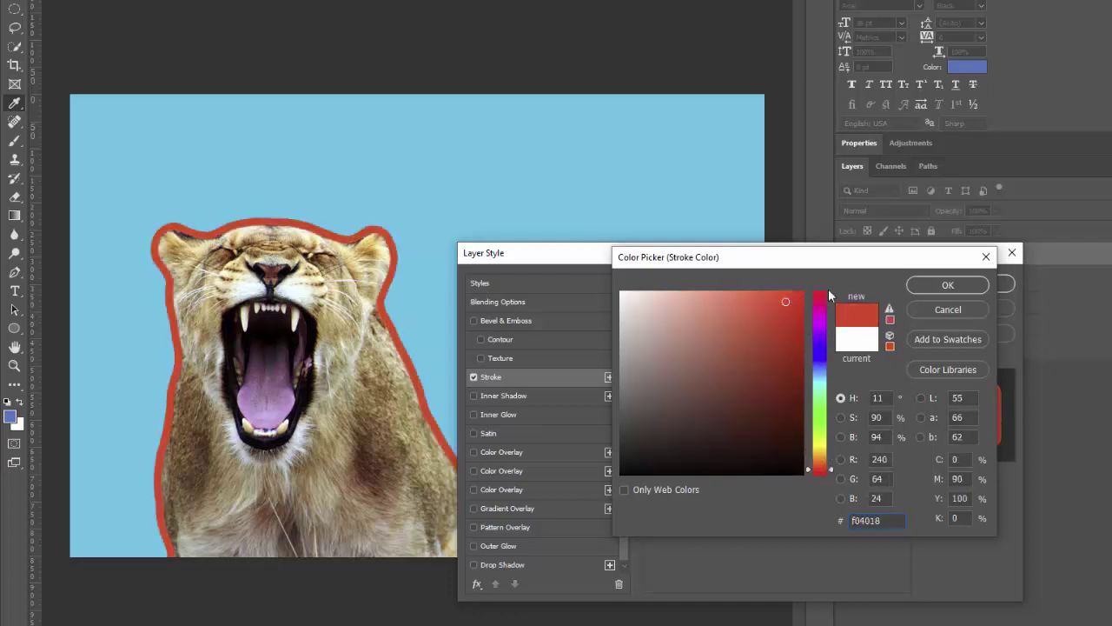
pyautogui.click(946, 286)
pyautogui.click(966, 283)
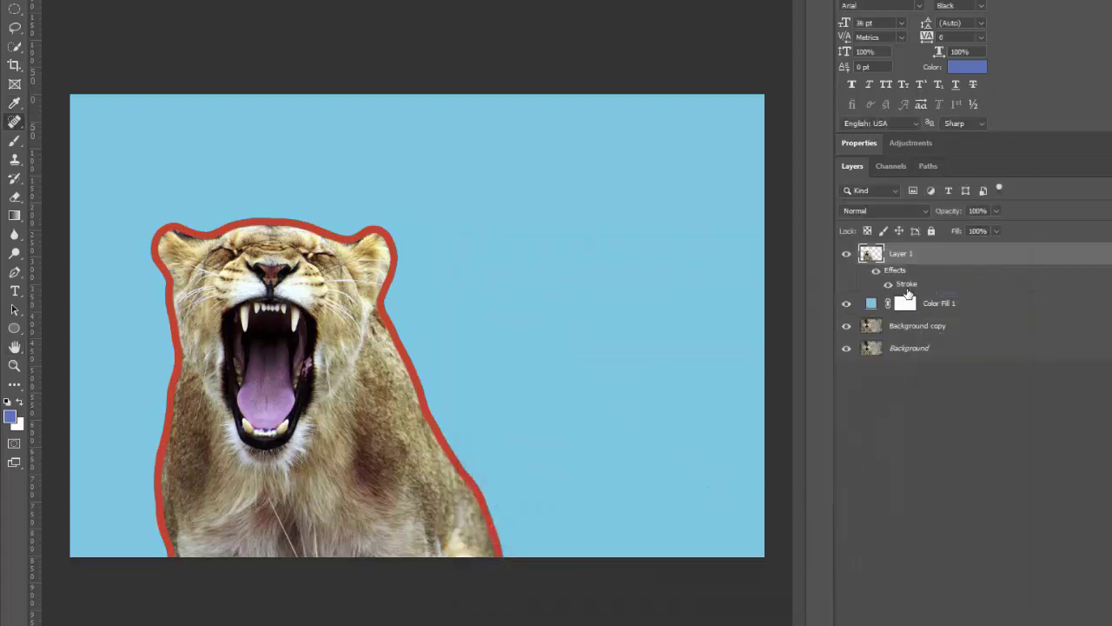
# Hide the Color Fill 1 layer to reveal the grassy photo behind the lion.
pyautogui.click(847, 303)
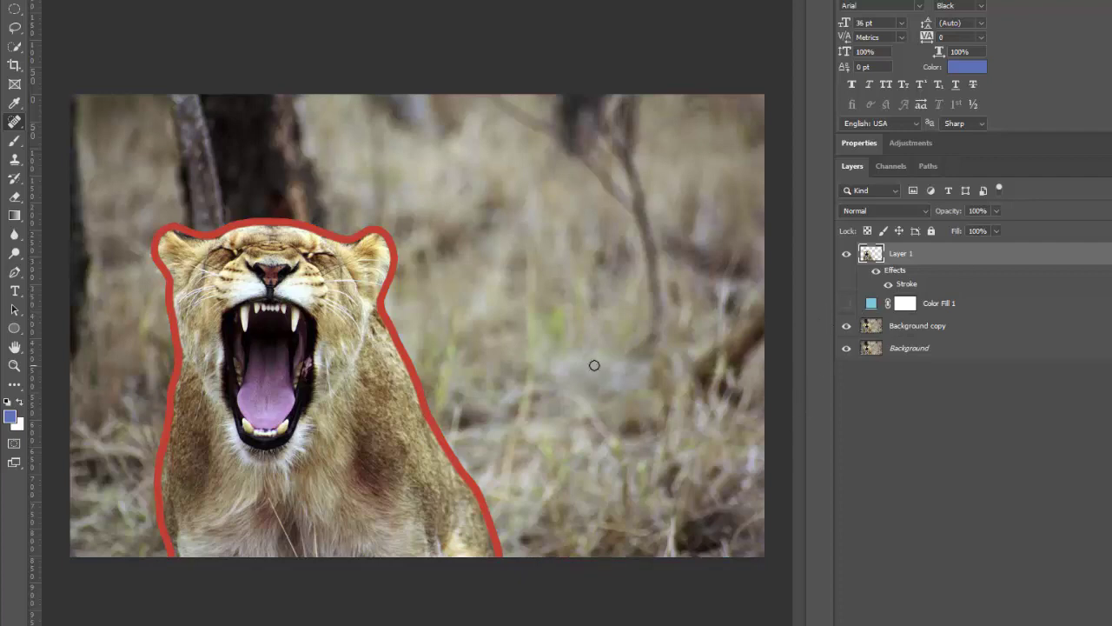